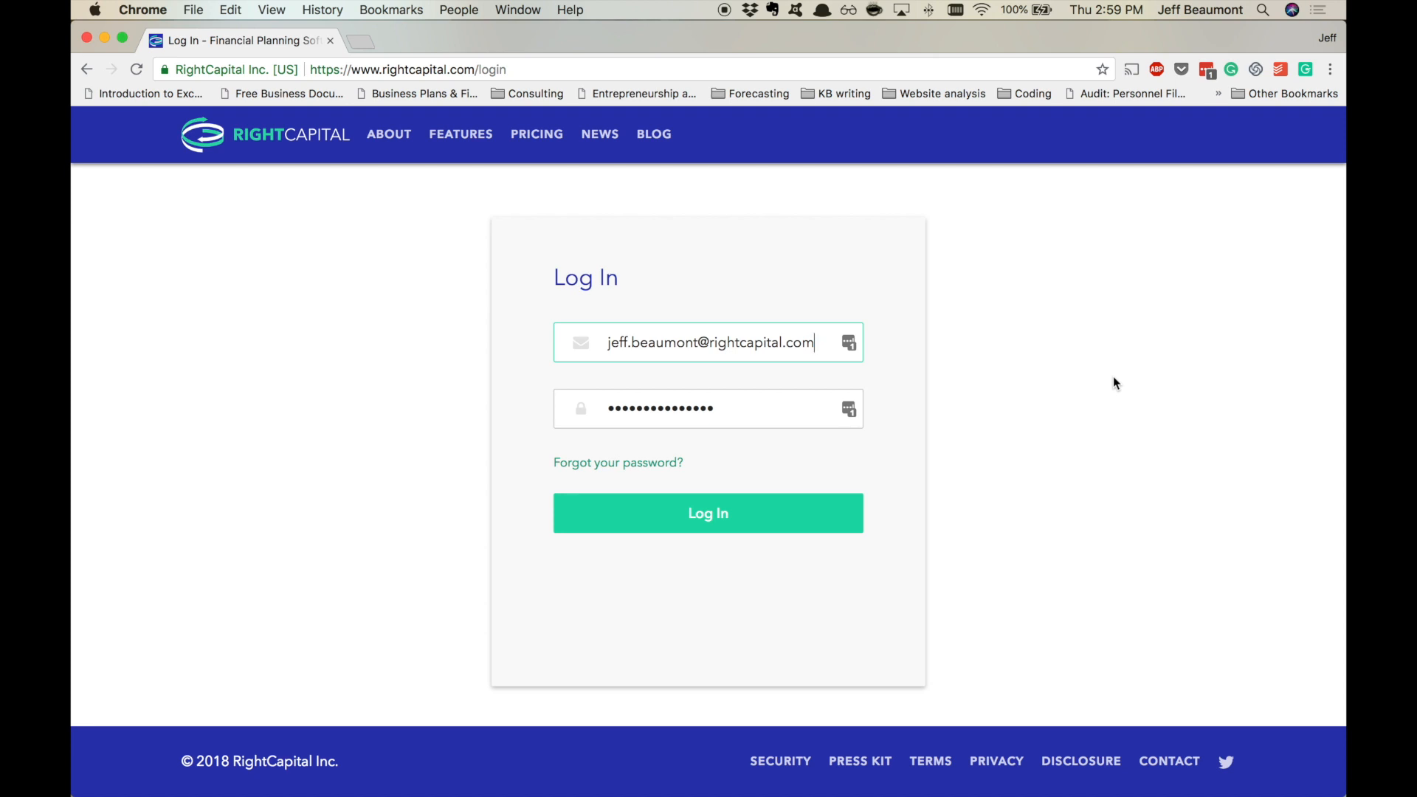
# - Log in to the RightCapital advisor account
pyautogui.click(792, 513)
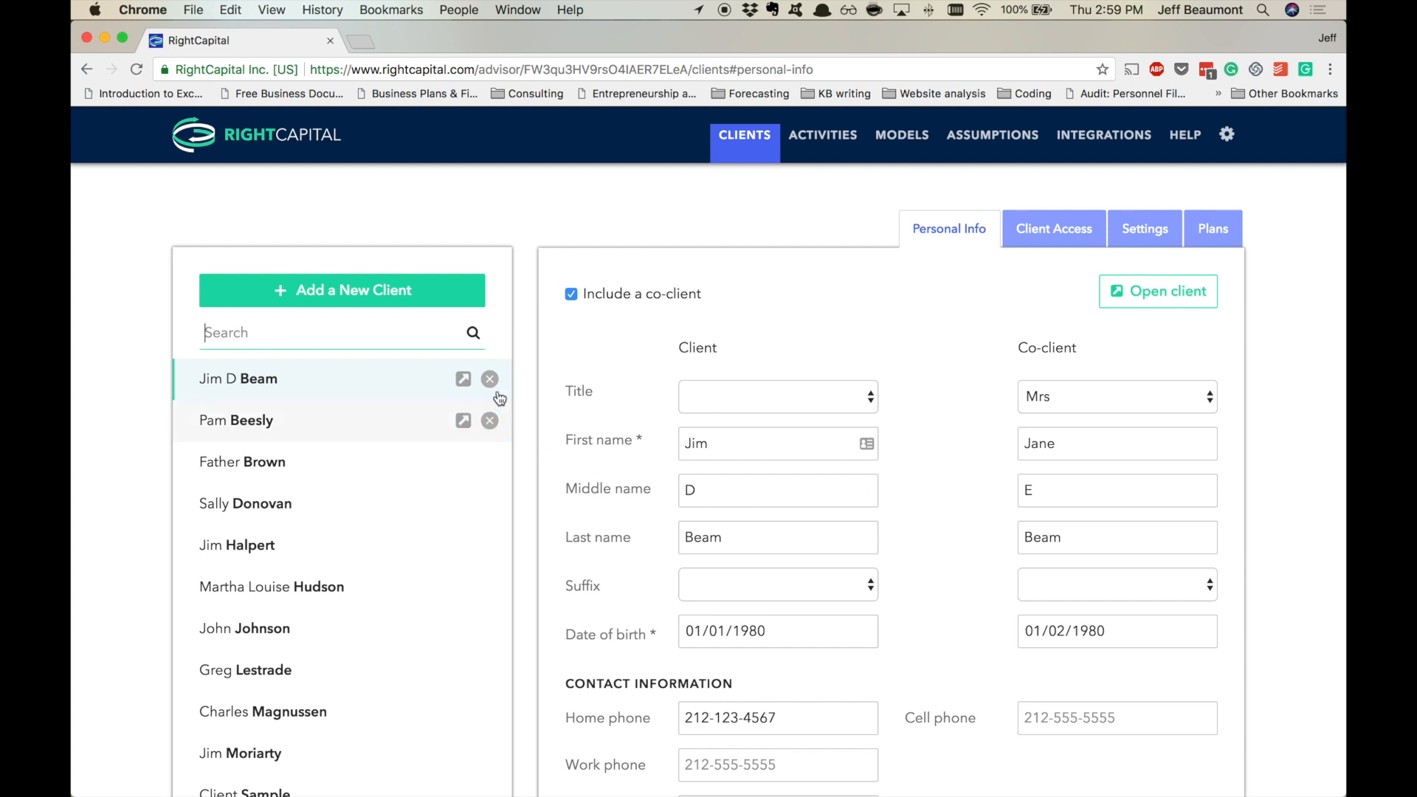
# - Cancel the Add a New Client dialog, then open the client's record on the Client Access tab
pyautogui.click(444, 296)
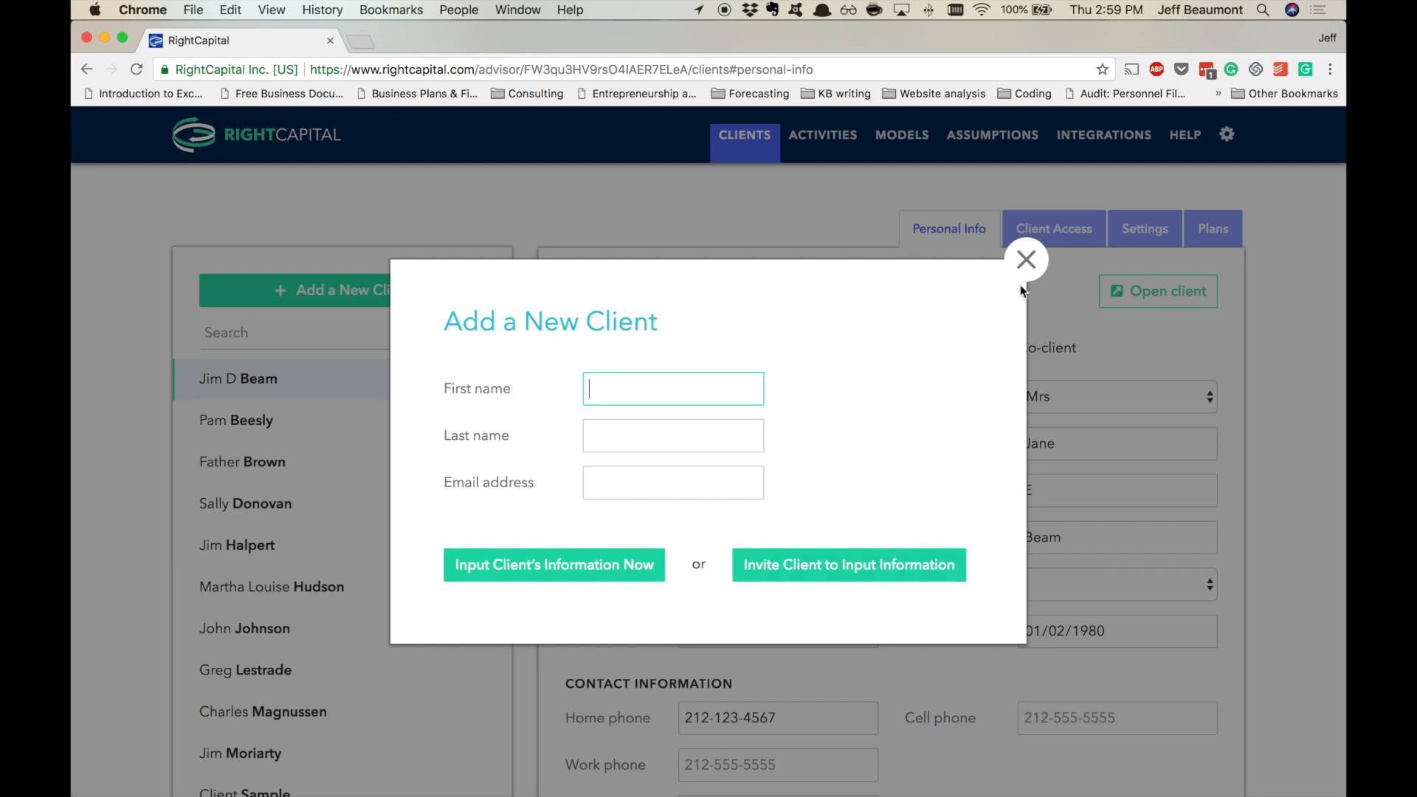
pyautogui.click(1026, 261)
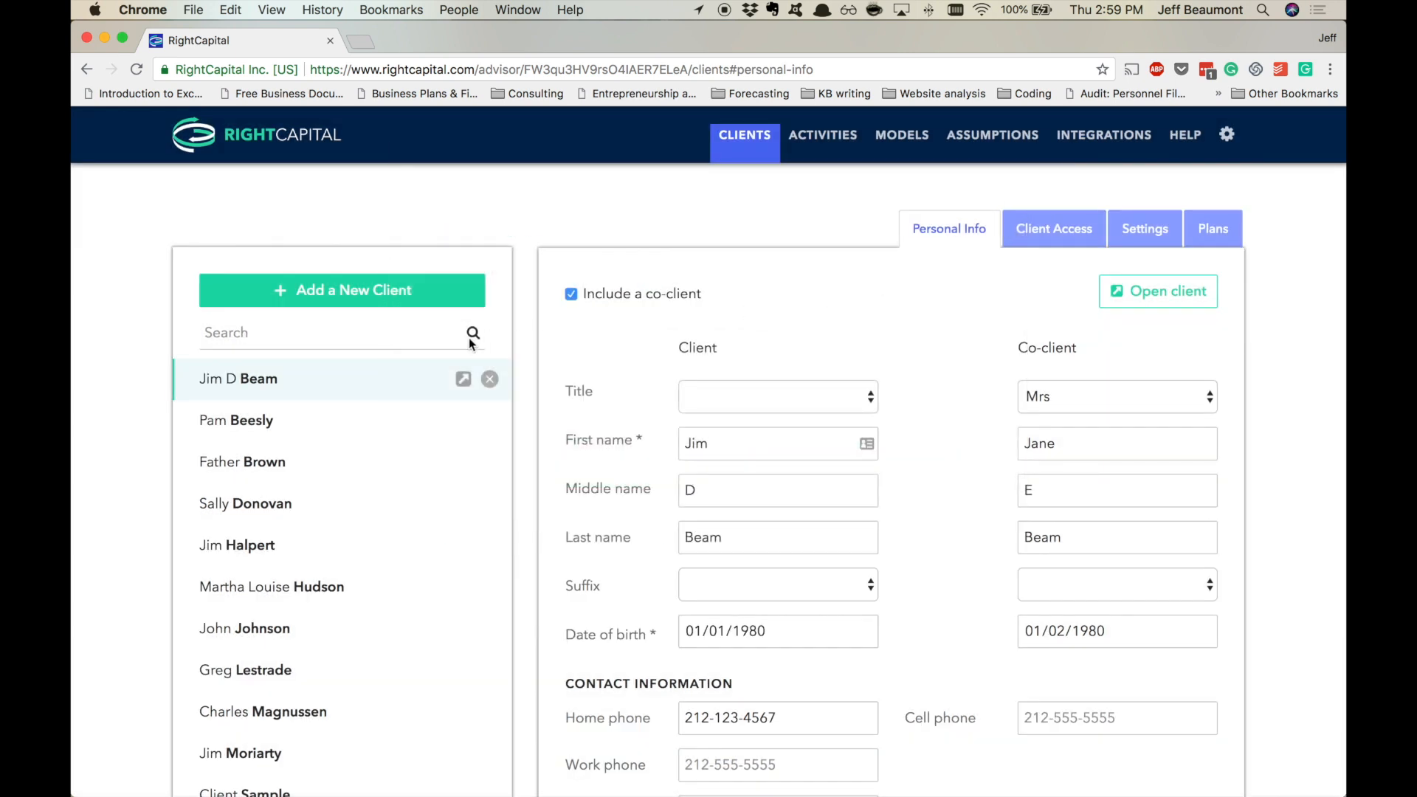
pyautogui.scroll(-5, 395, 373)
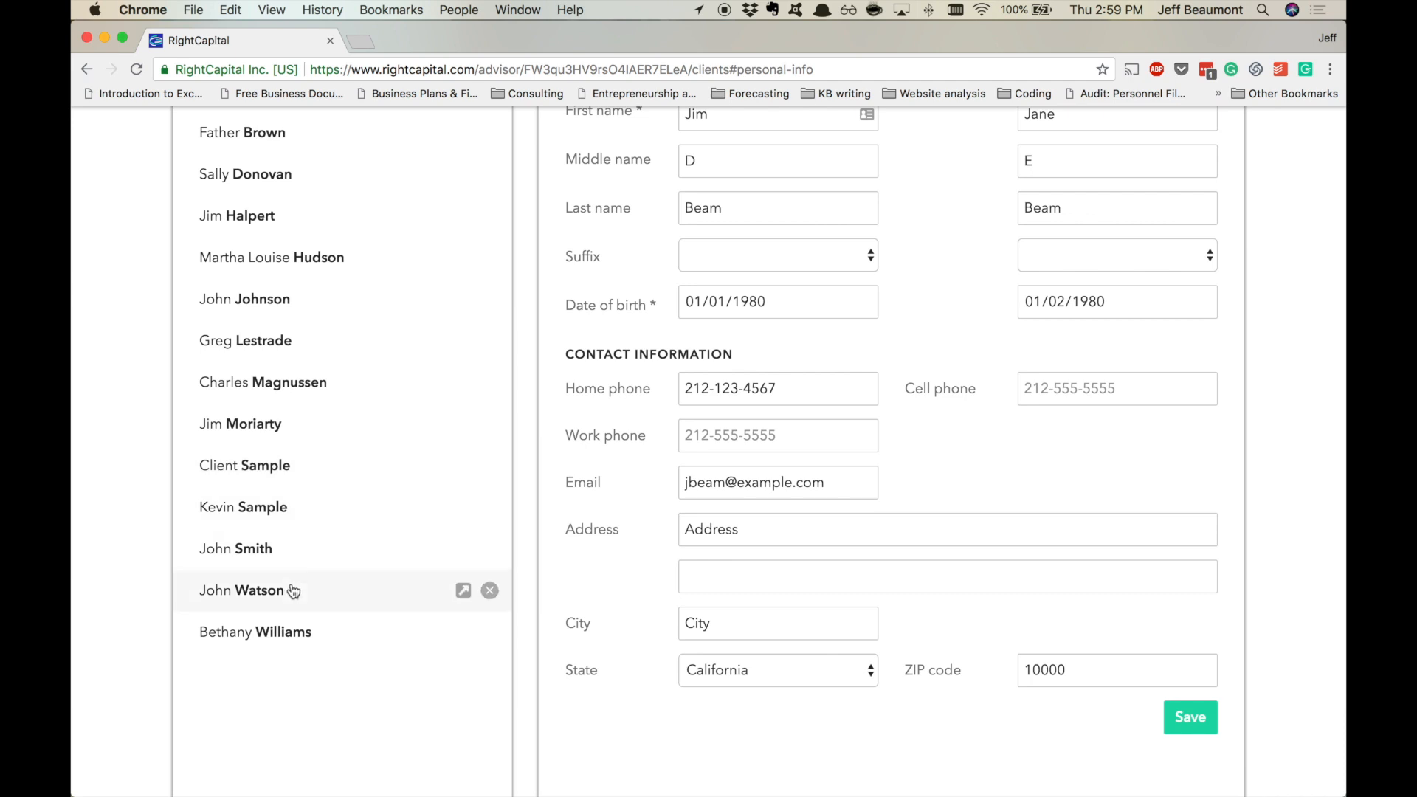
pyautogui.click(293, 590)
pyautogui.click(1057, 229)
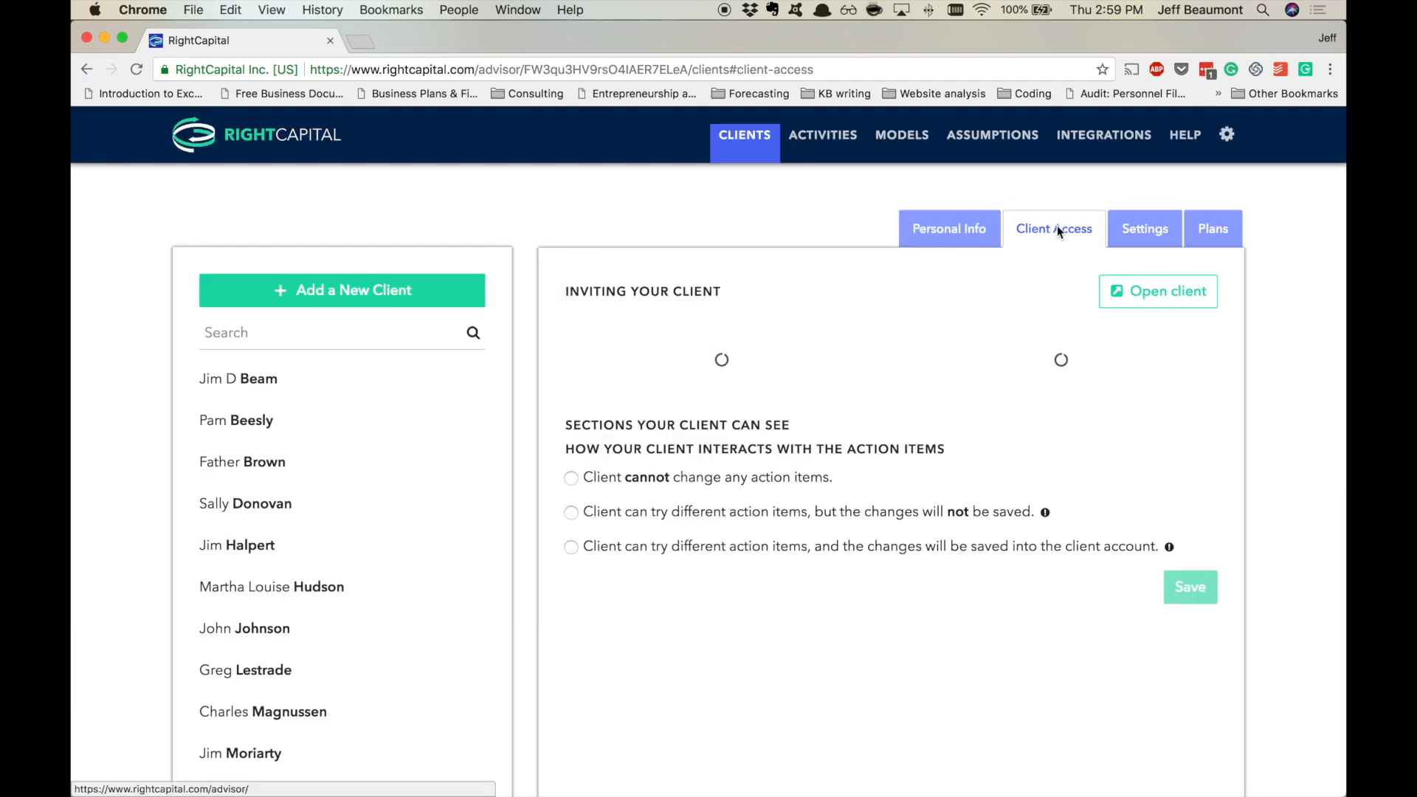
# - Enter the client's invite e-mail and toggle Balance Sheet and Student Loan visibility off and back on
pyautogui.click(703, 373)
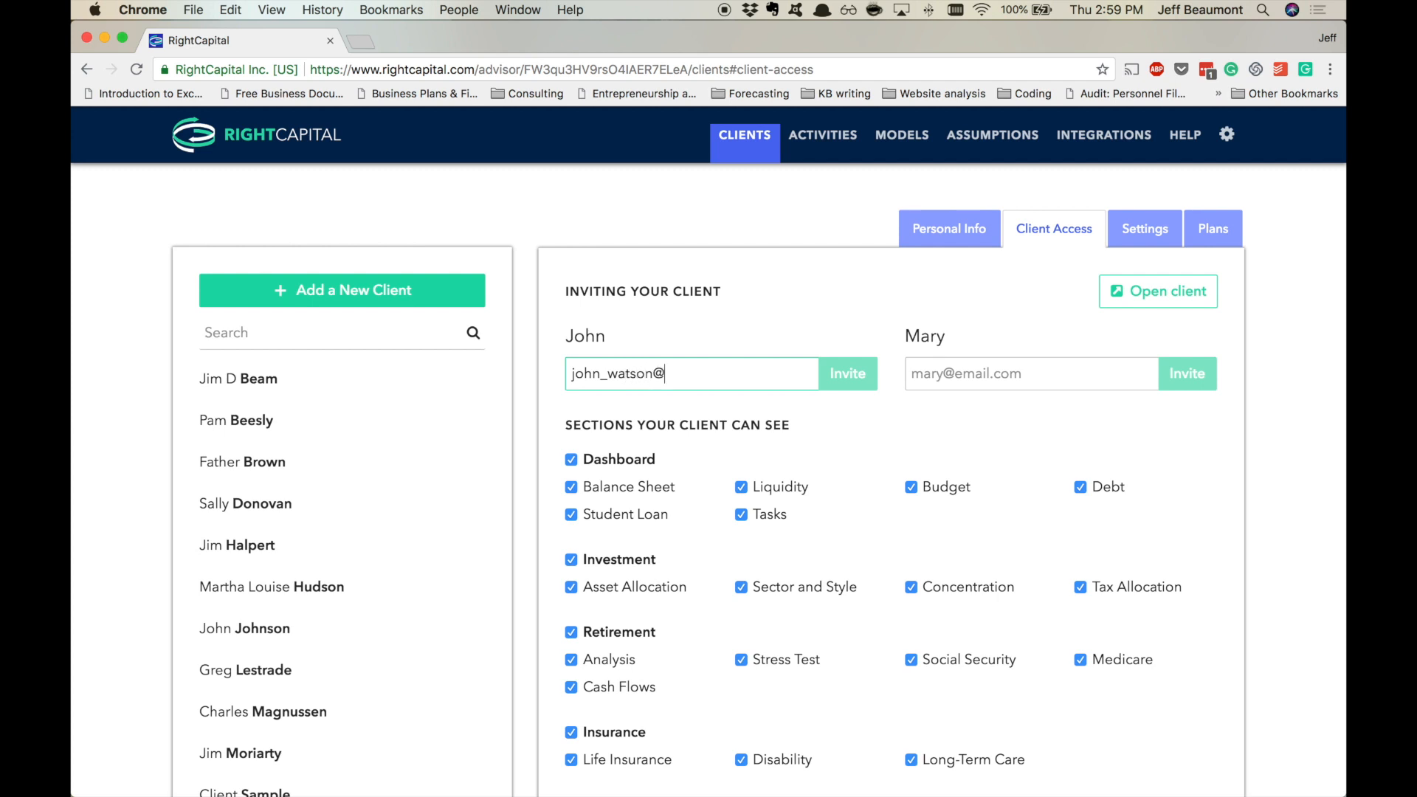
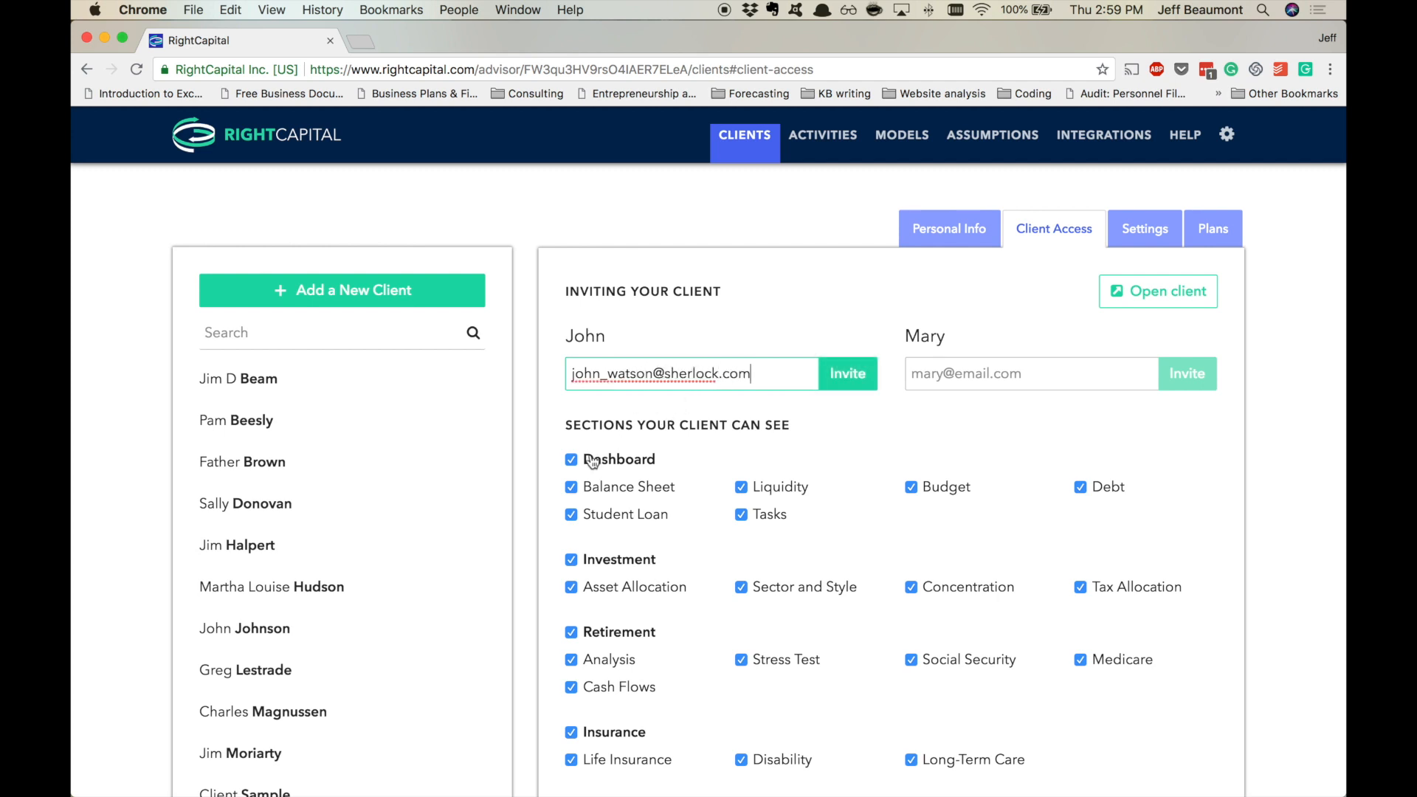
pyautogui.click(571, 487)
pyautogui.click(571, 517)
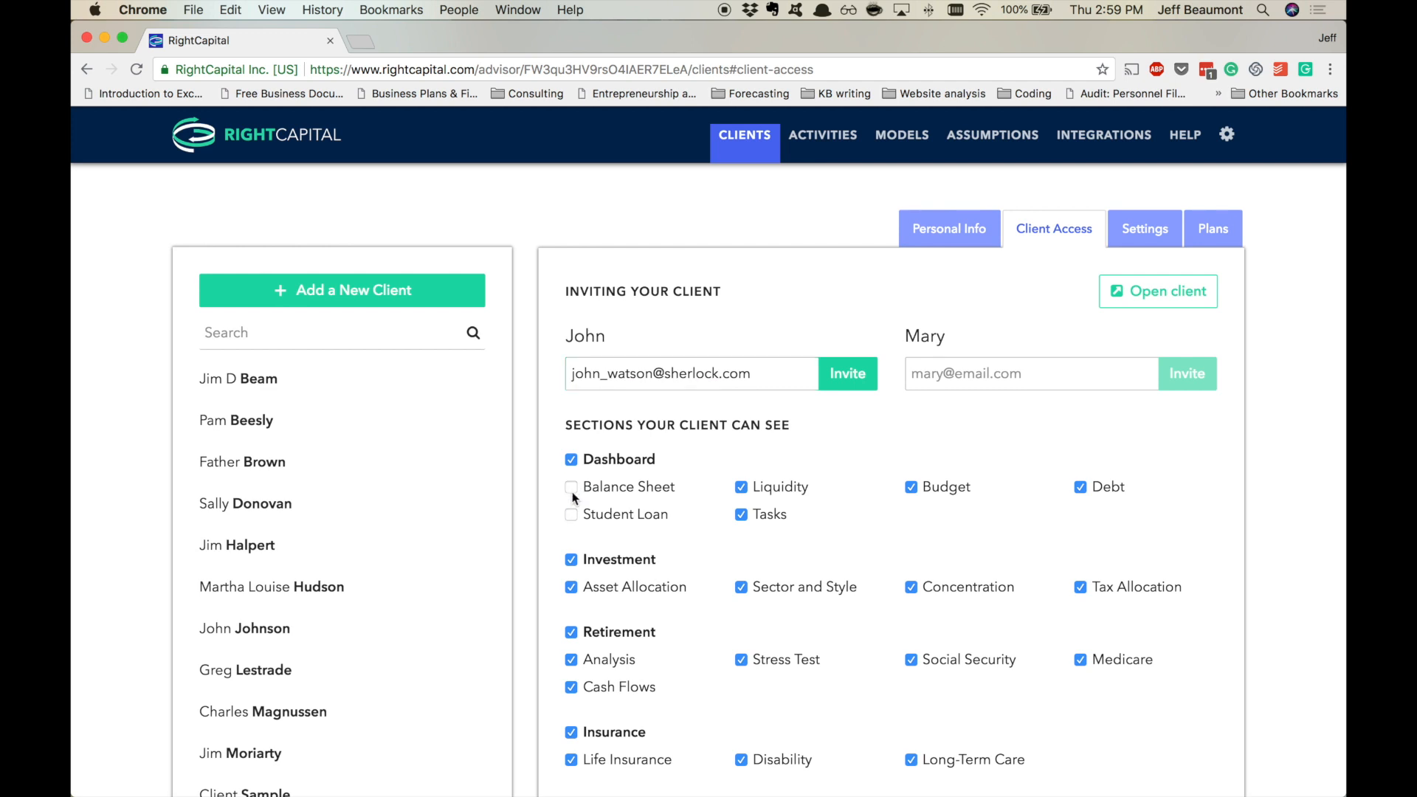
pyautogui.click(571, 487)
pyautogui.click(571, 515)
# - Enable the Education section for the client and save the access settings
pyautogui.scroll(-5, 838, 486)
pyautogui.scroll(-4, 838, 485)
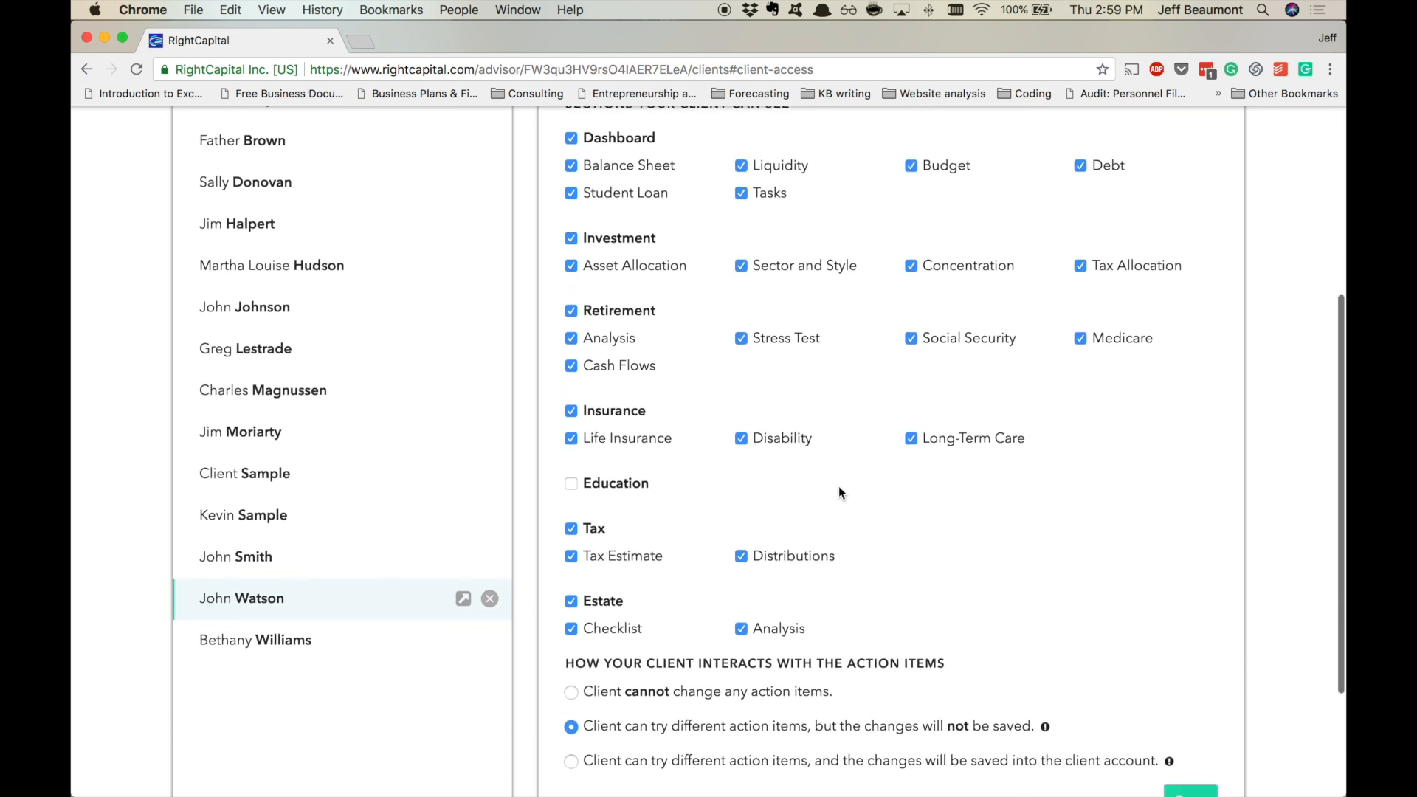
pyautogui.click(572, 411)
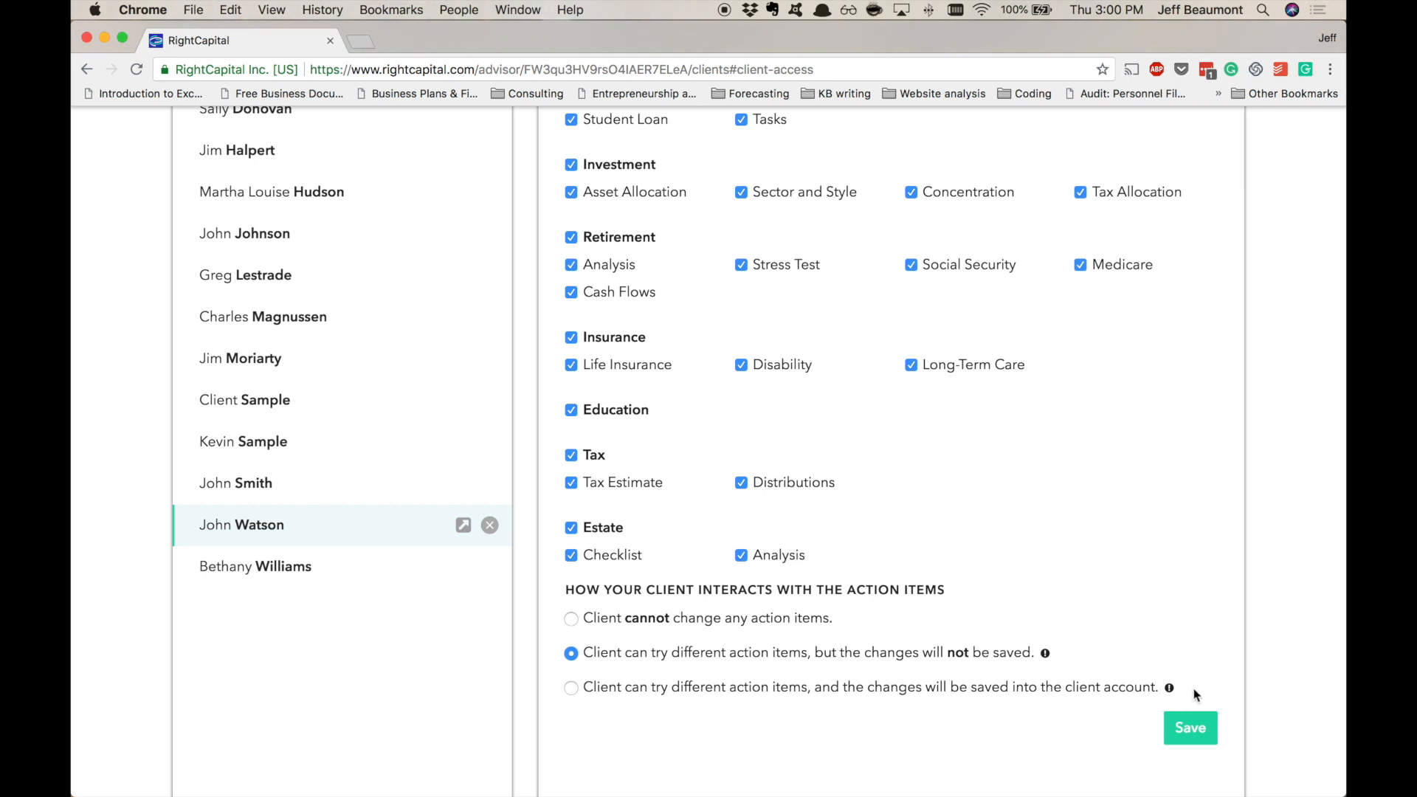
pyautogui.click(1187, 719)
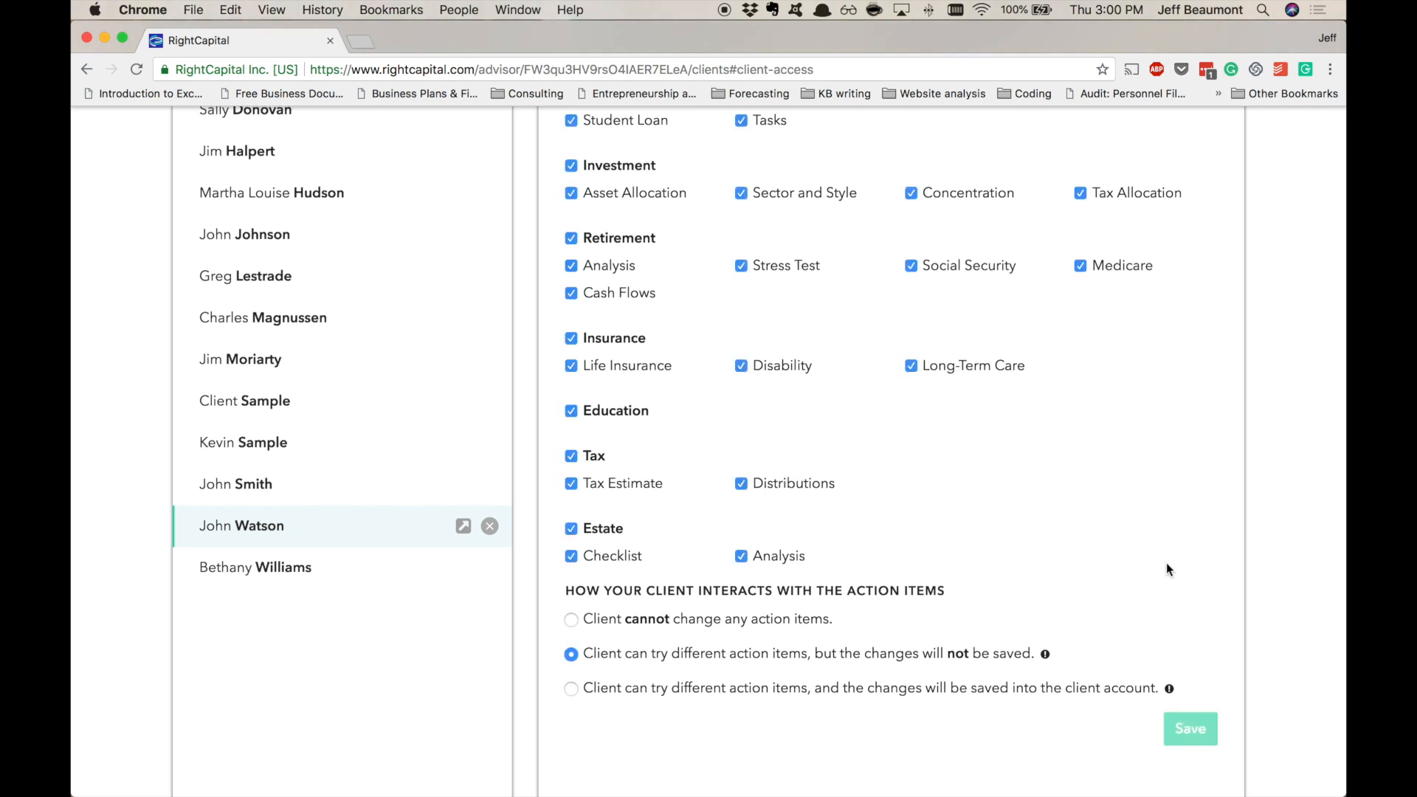
pyautogui.scroll(5, 1166, 562)
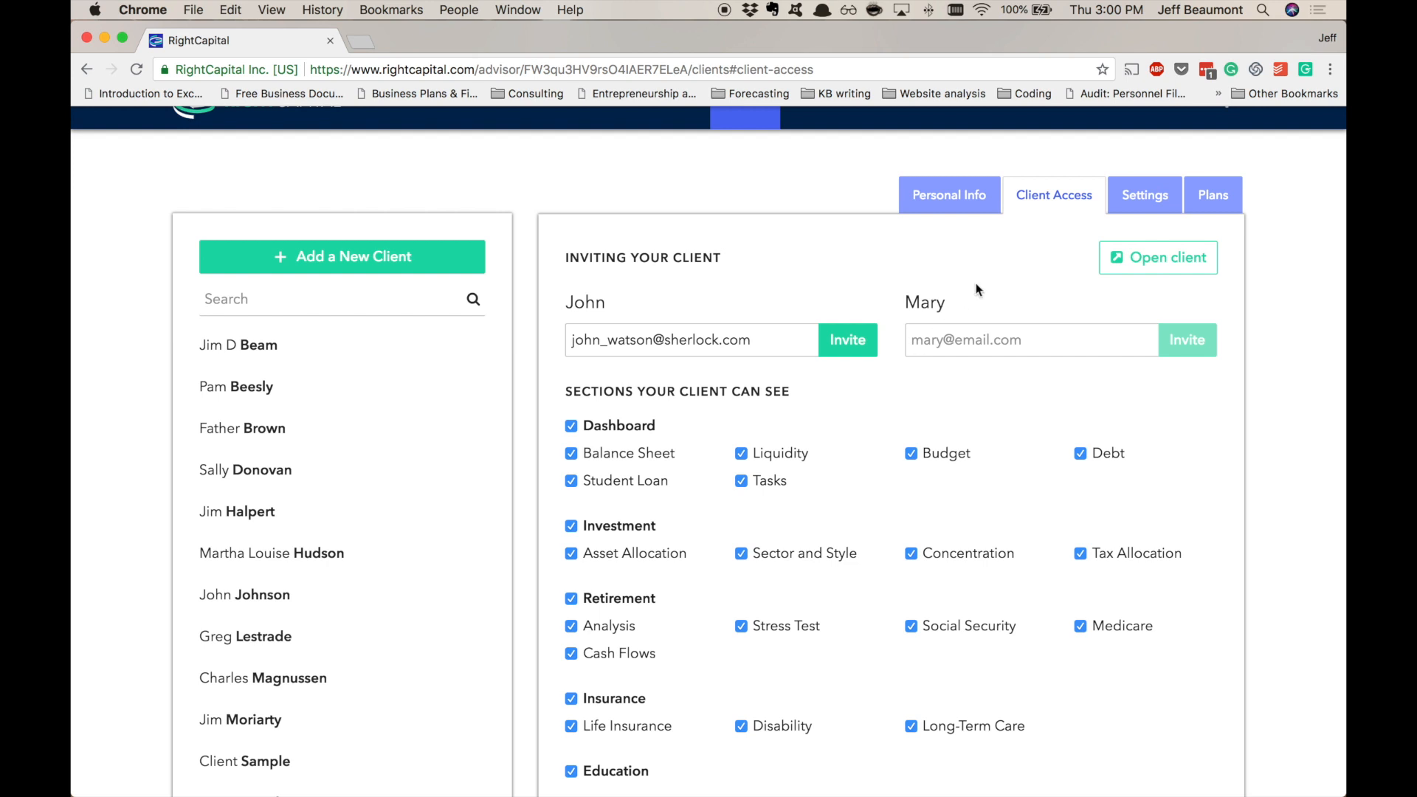
# - Open the client portal on the Profile > Net Worth account list
pyautogui.click(1166, 265)
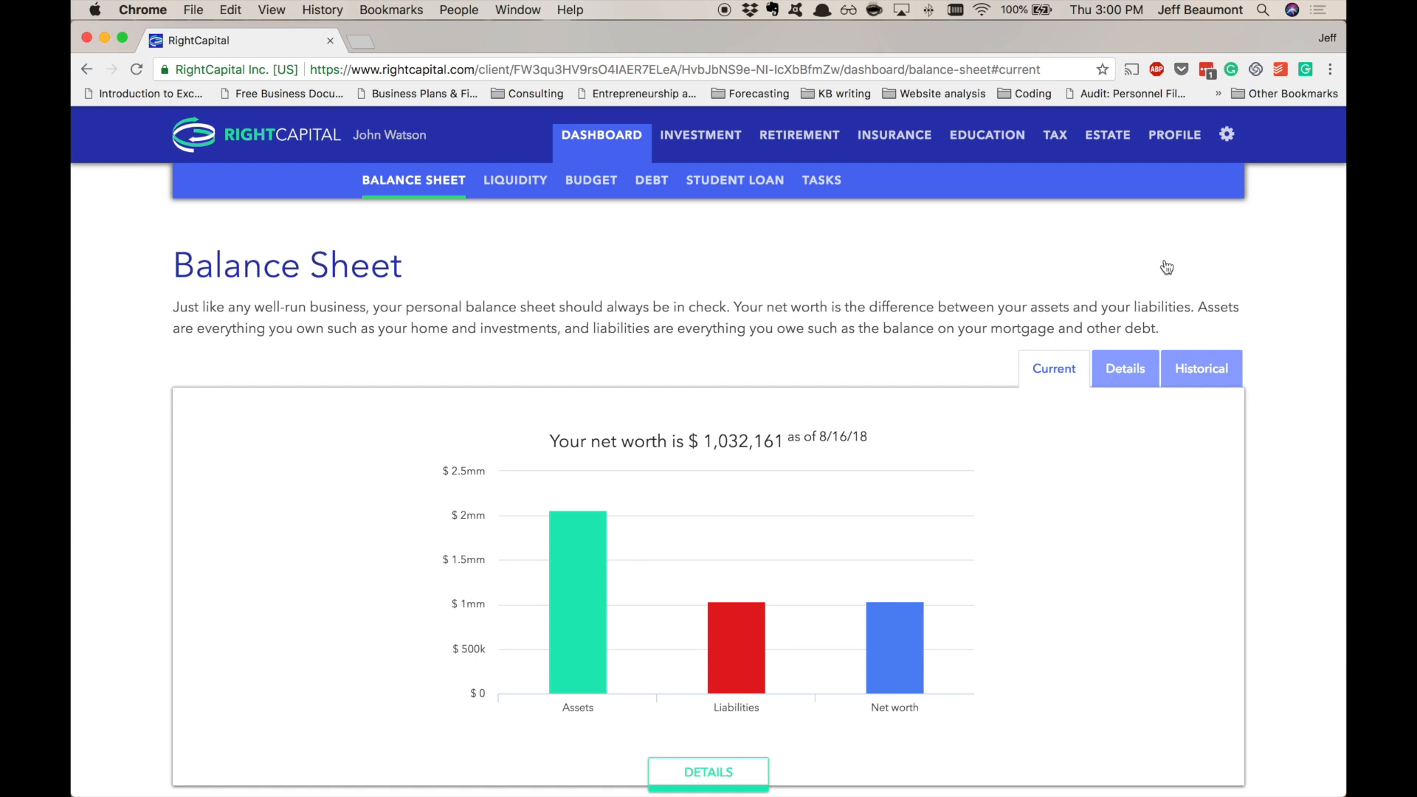
pyautogui.click(1174, 135)
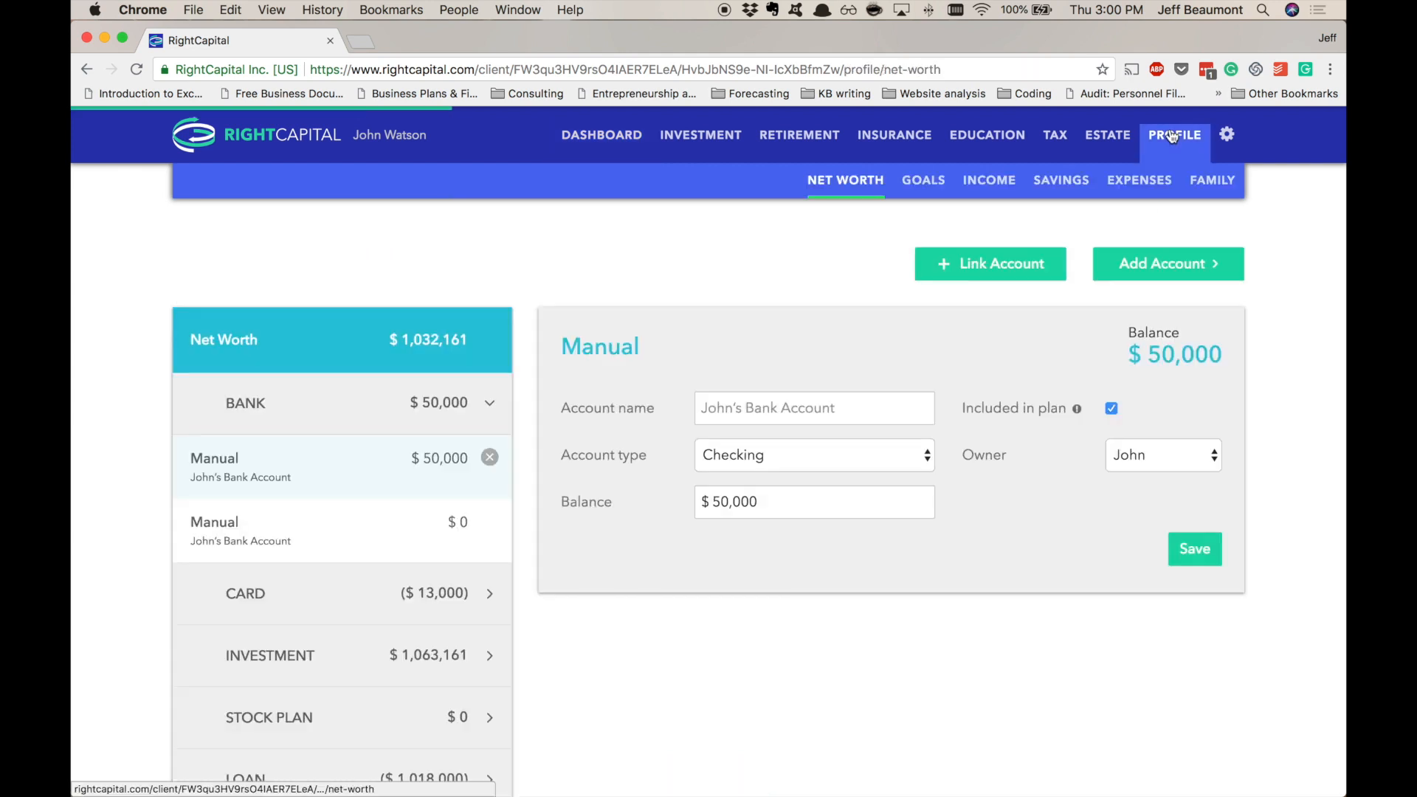
pyautogui.click(846, 184)
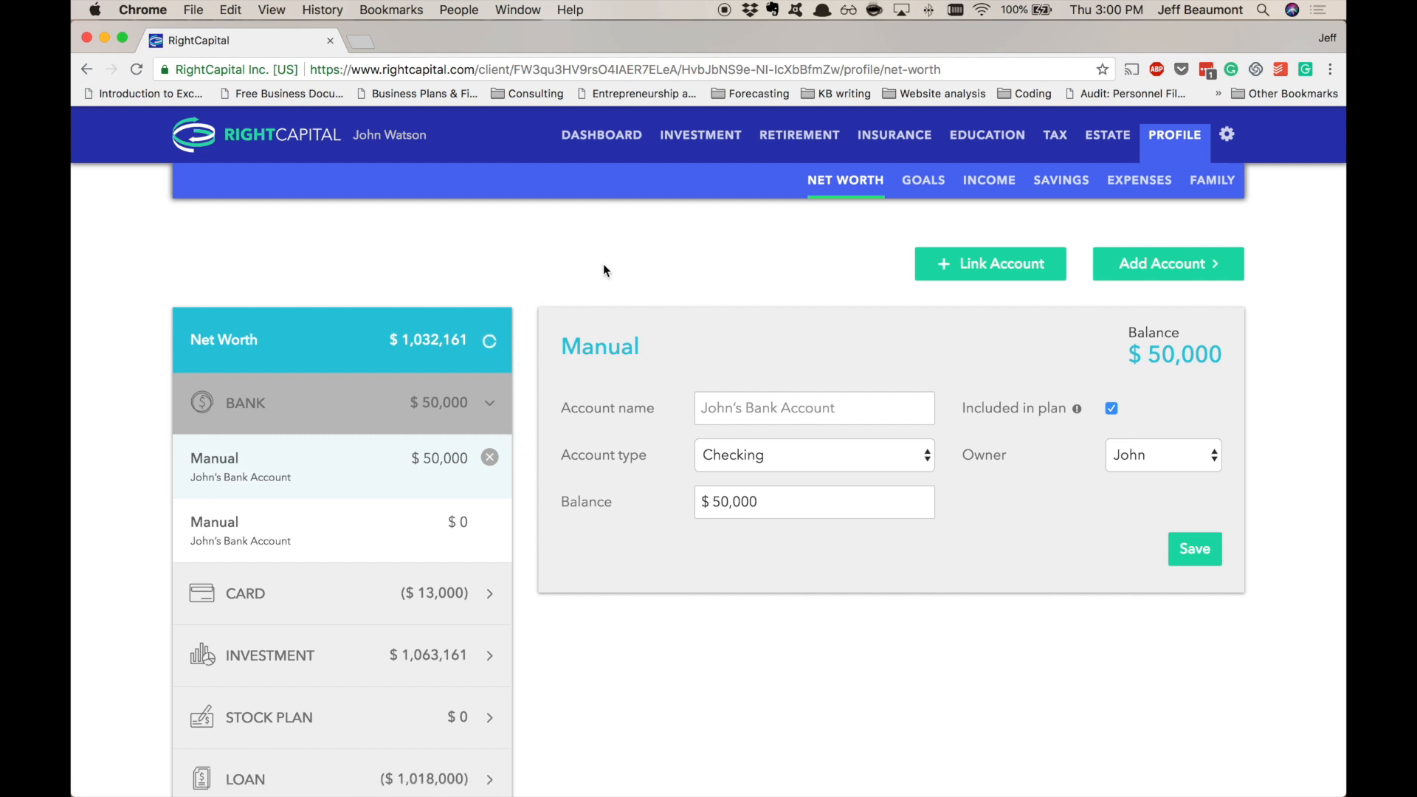
# - Search 'chase' and select Chase Cards (formerly FirstUSA) to link
pyautogui.click(977, 260)
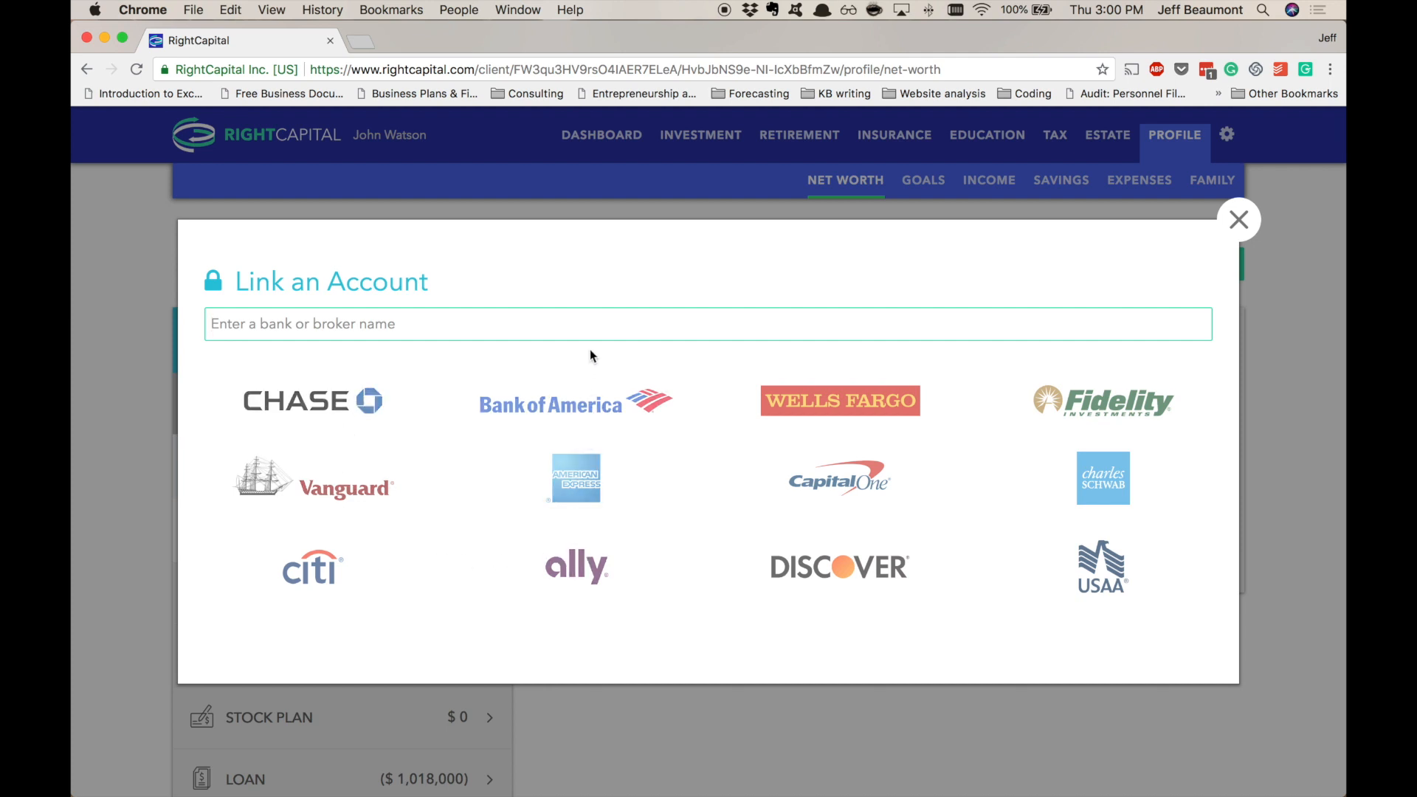
pyautogui.write('chase')
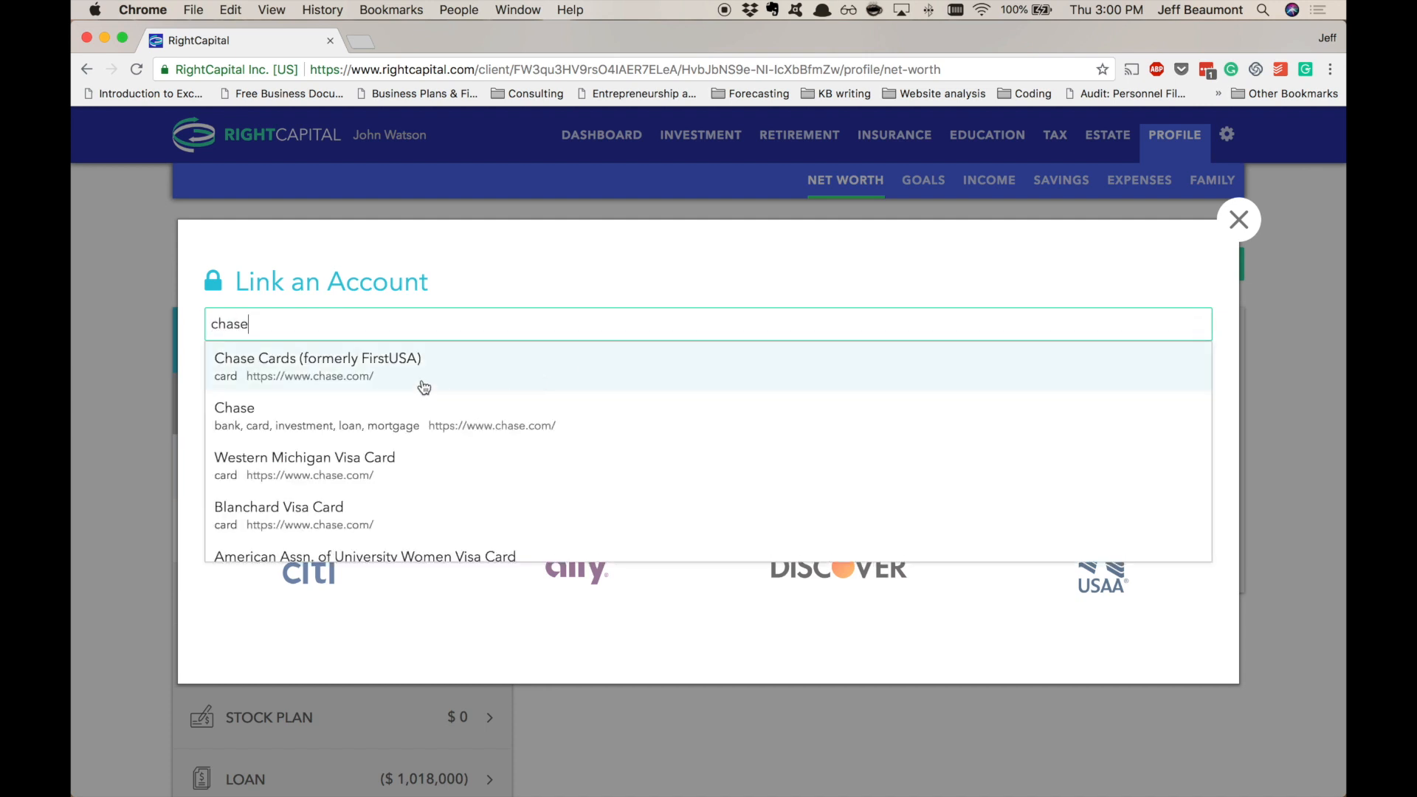
pyautogui.click(425, 387)
# - Enter the Chase username and password, connect, decline saving the login, and finish
pyautogui.write('*********')
pyautogui.press('Tab')
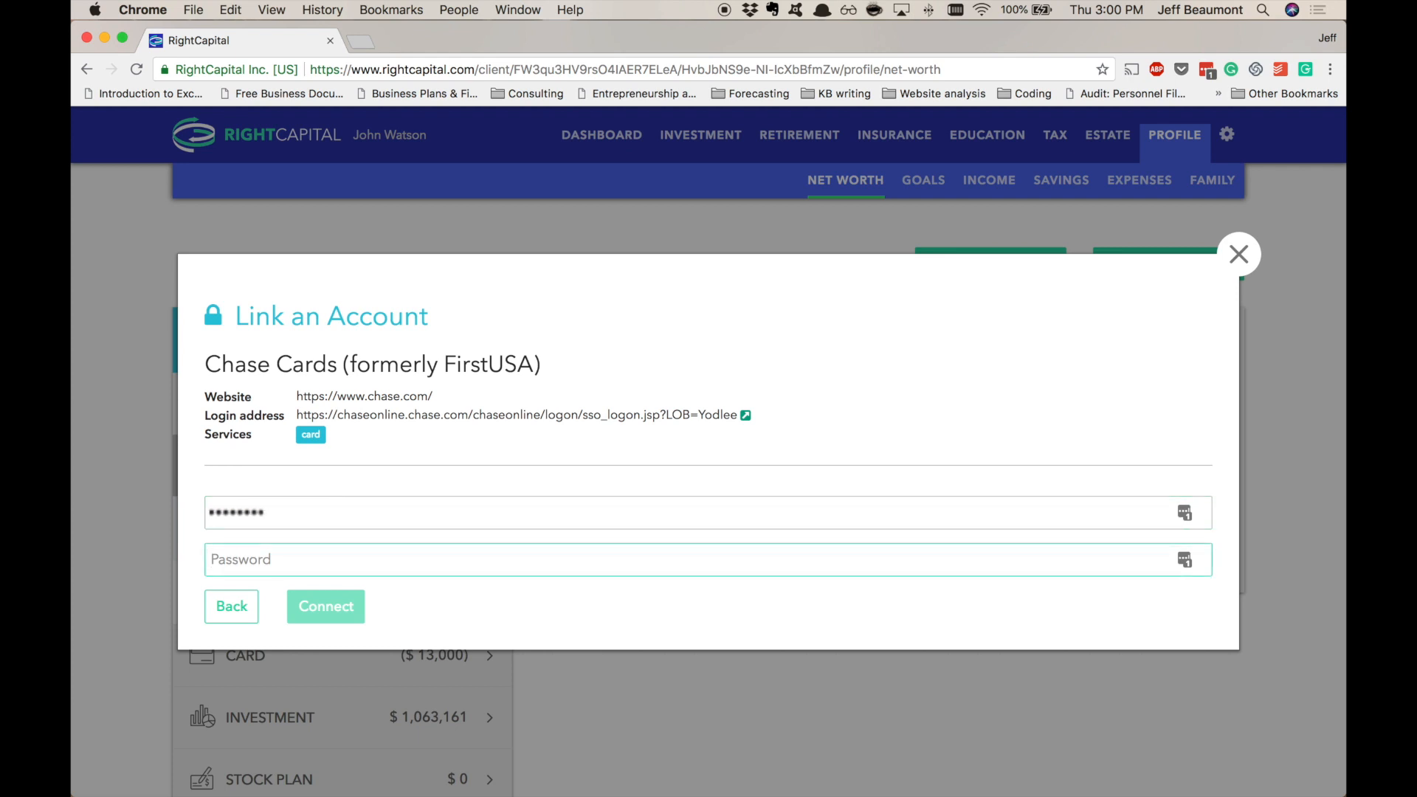
pyautogui.write('***************')
pyautogui.press('Return')
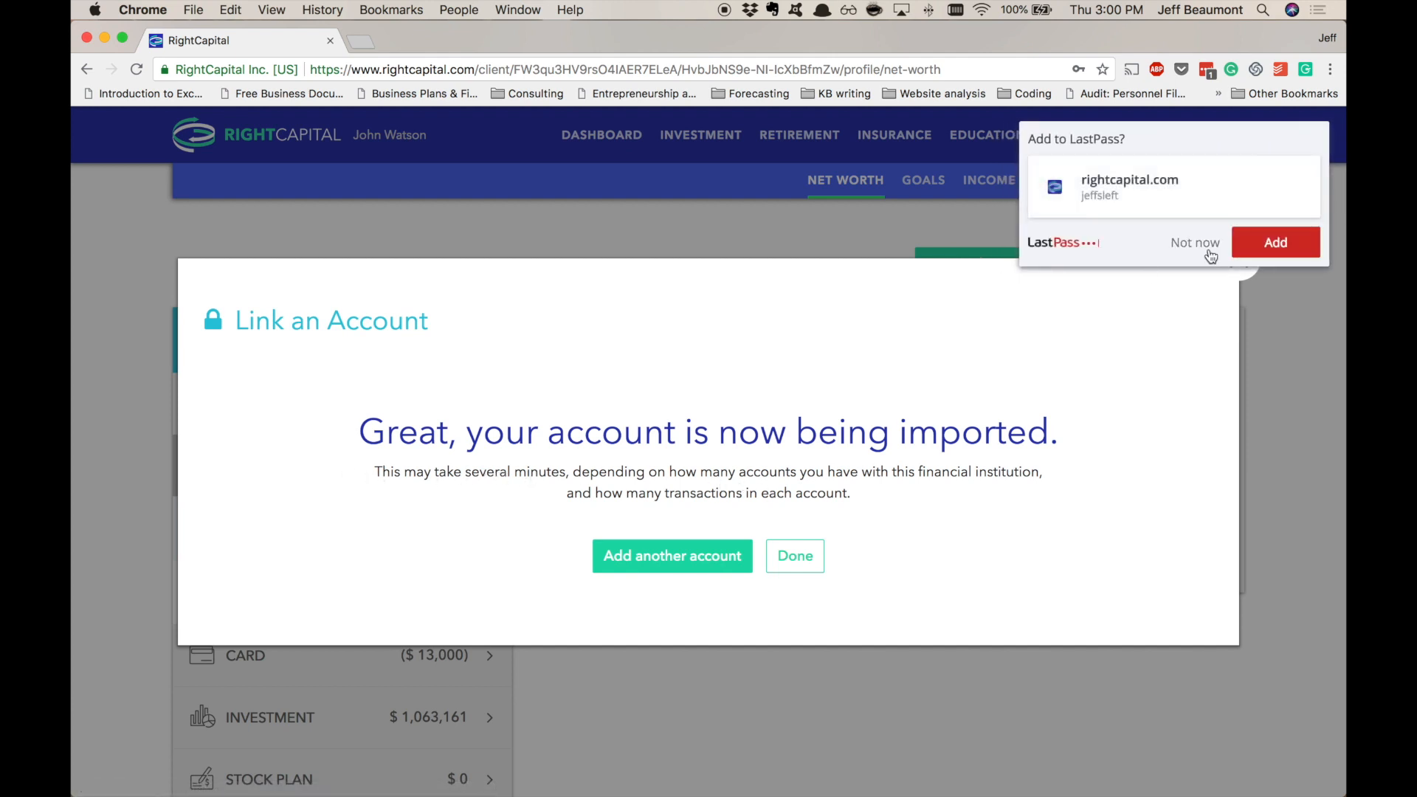
pyautogui.click(1196, 244)
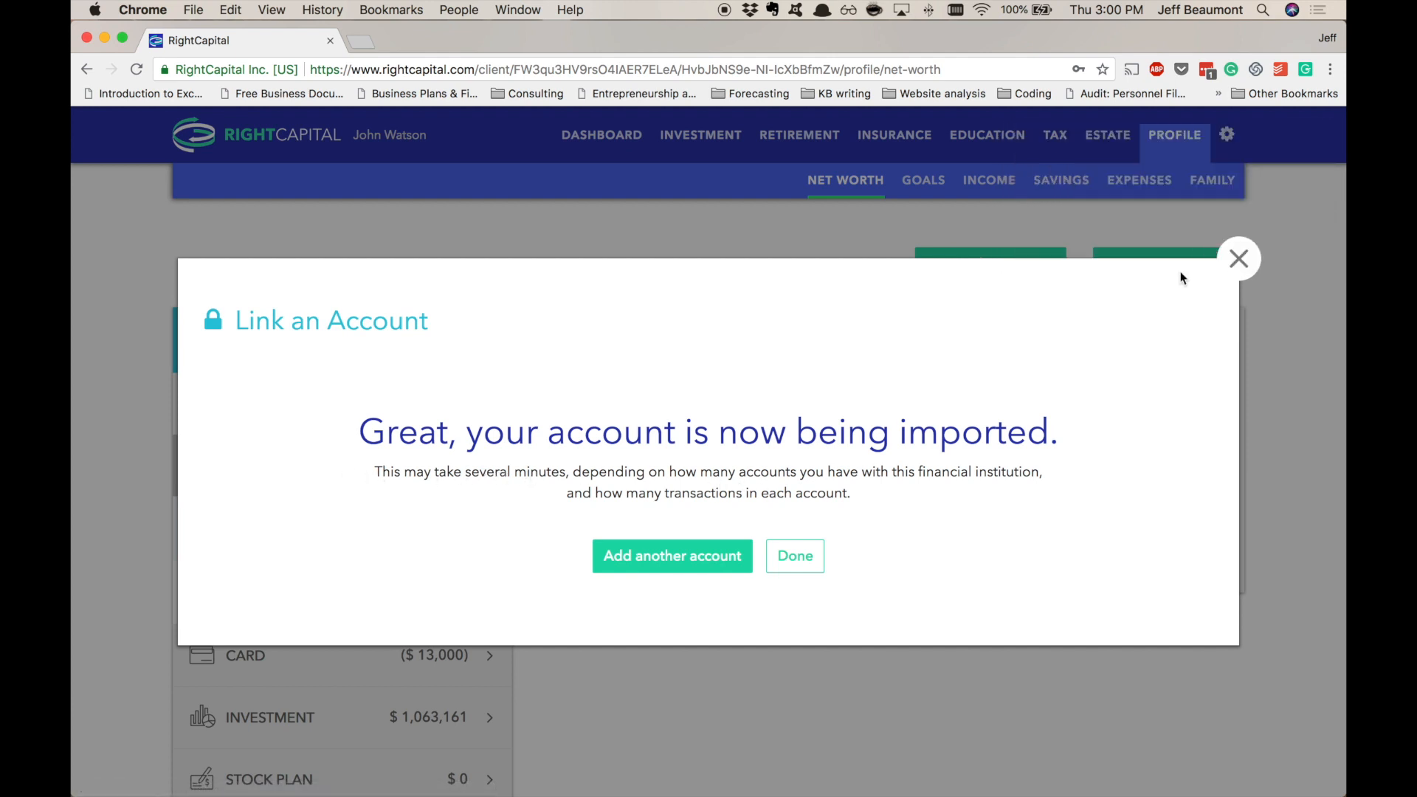
pyautogui.click(796, 554)
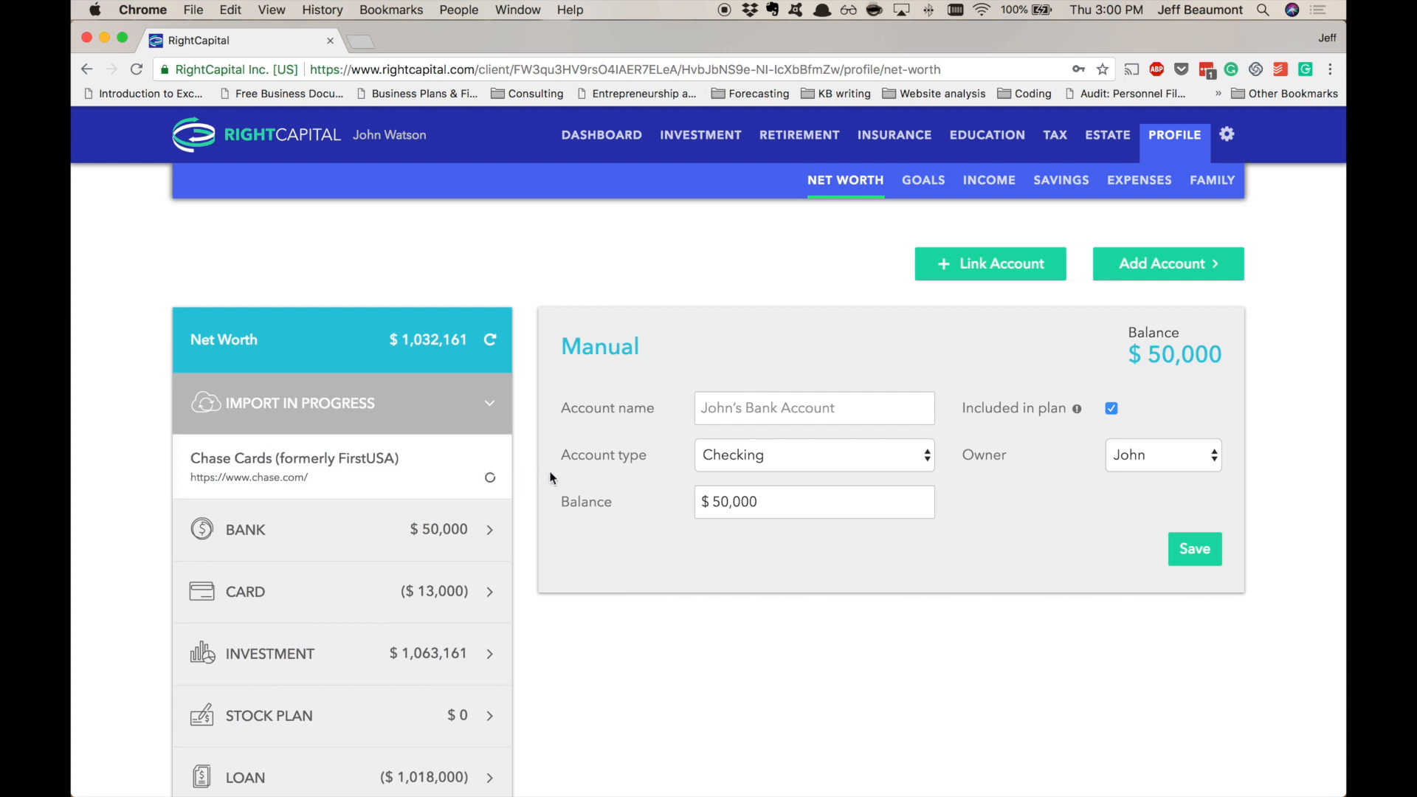
# - Check the Vanguard rollover holdings, then return to the manual investment account's TNA and TSLA holdings
pyautogui.scroll(-3, 550, 478)
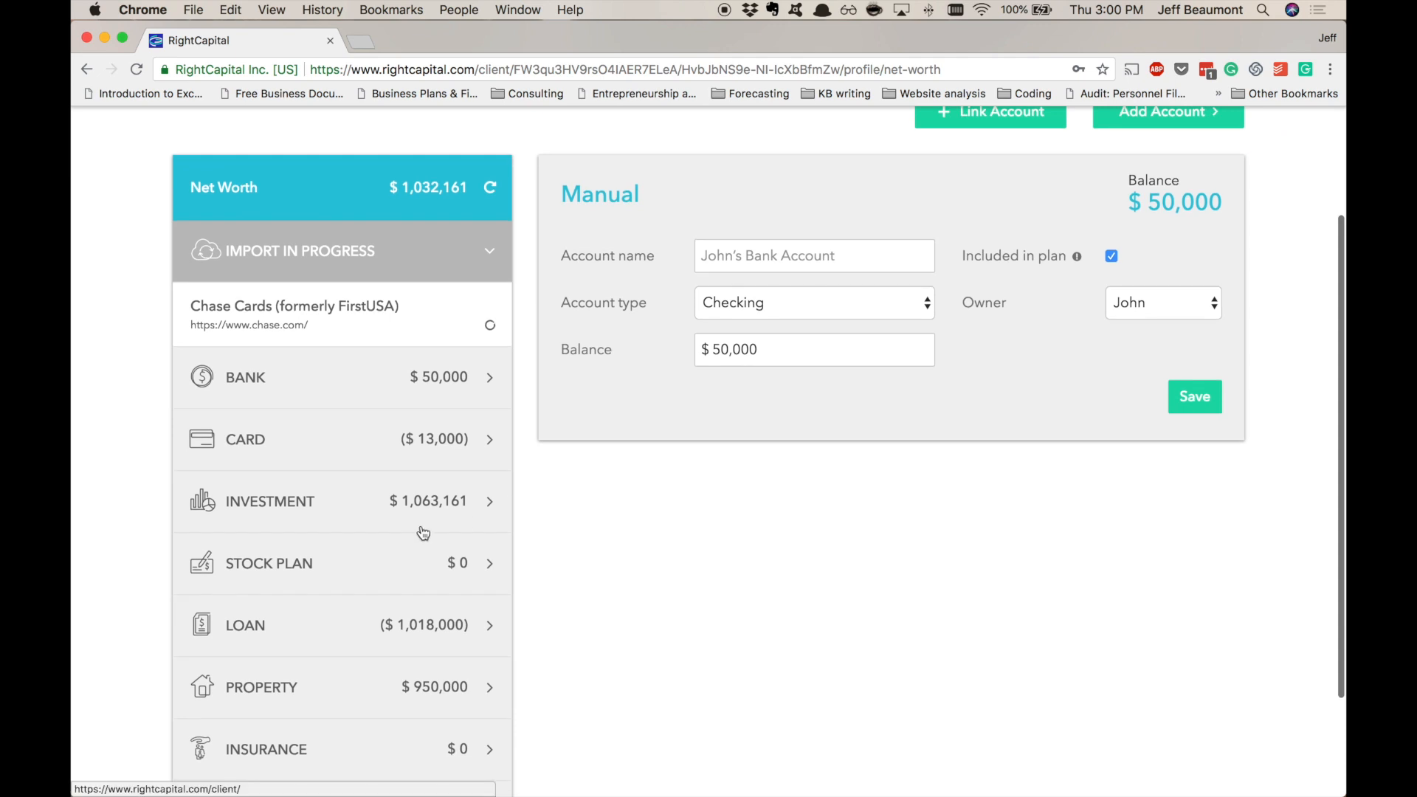
pyautogui.click(424, 530)
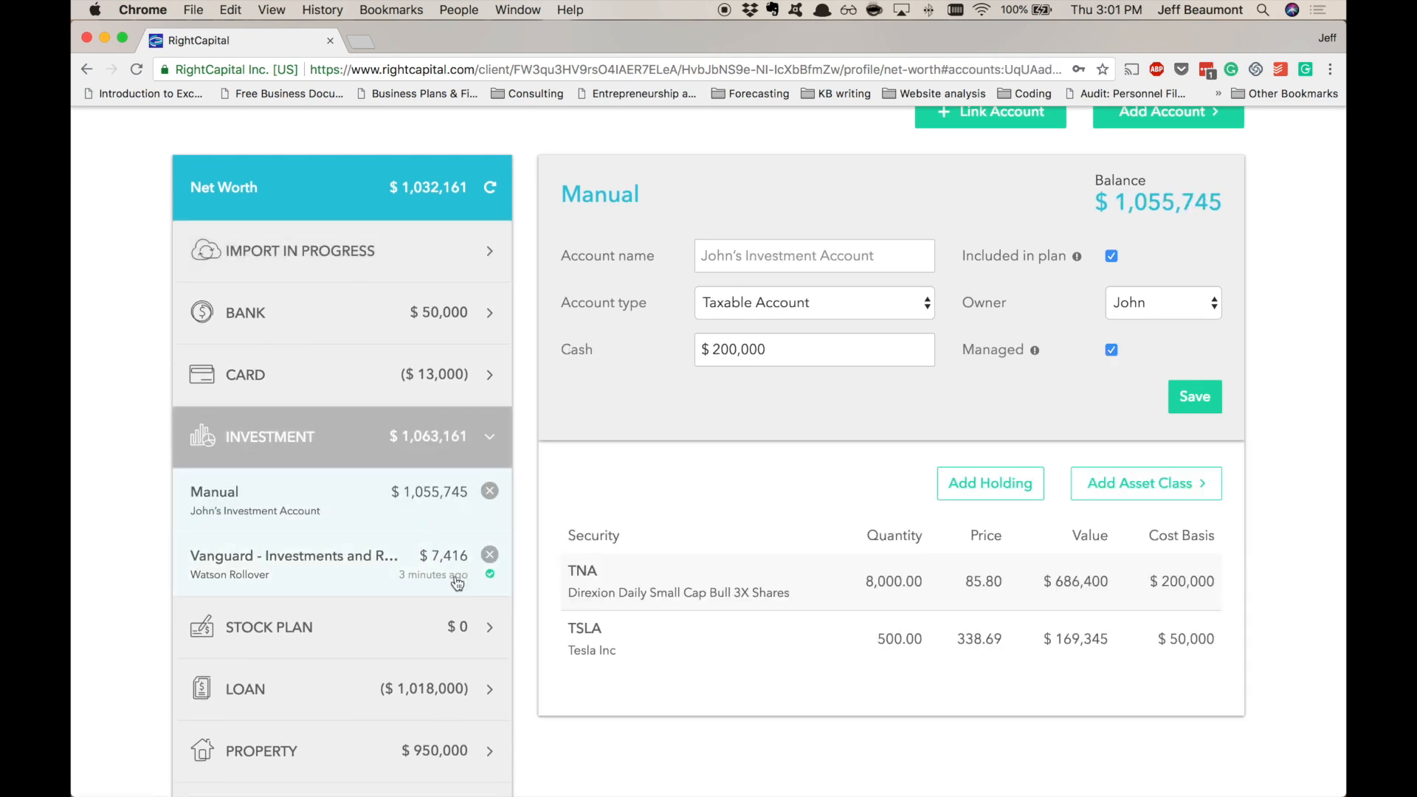
pyautogui.click(425, 575)
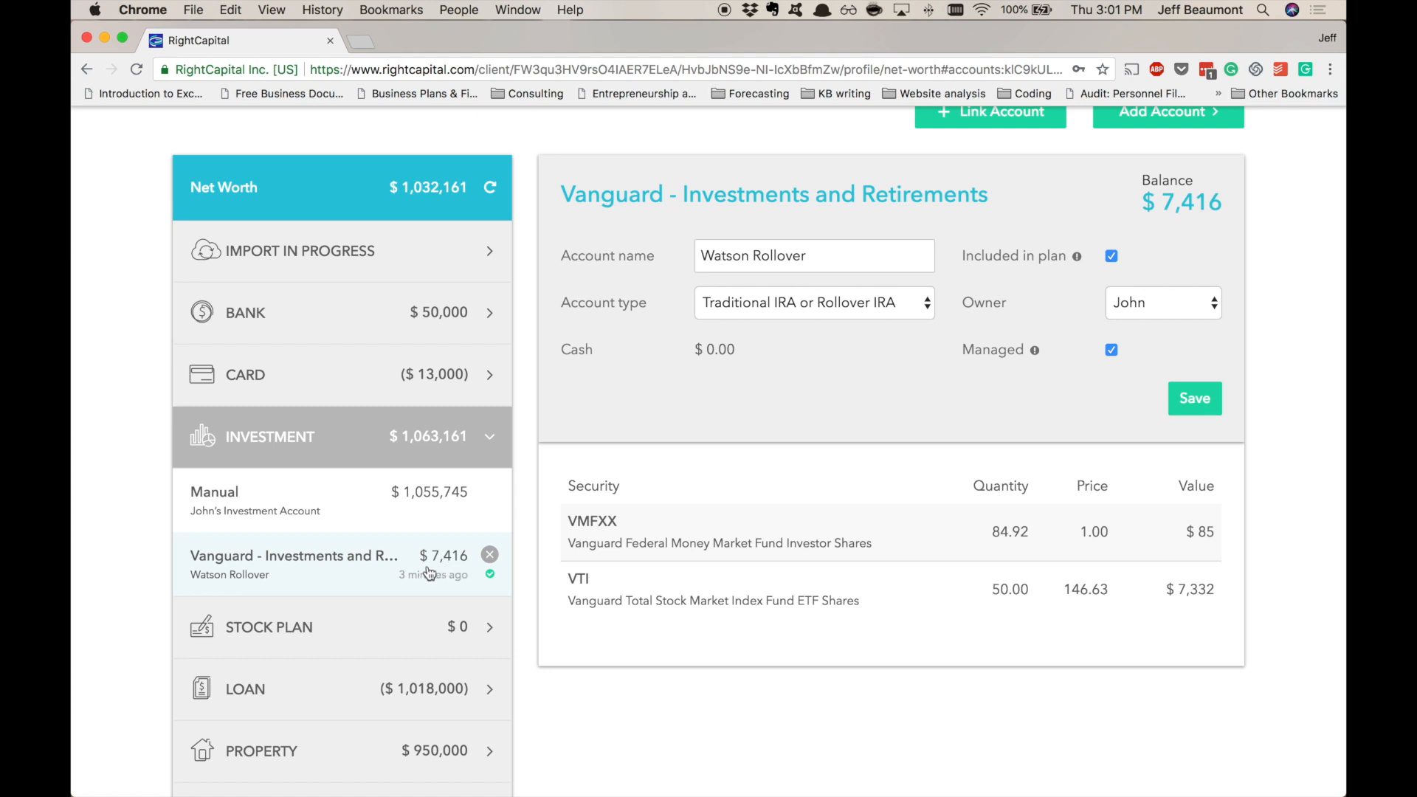
pyautogui.click(390, 503)
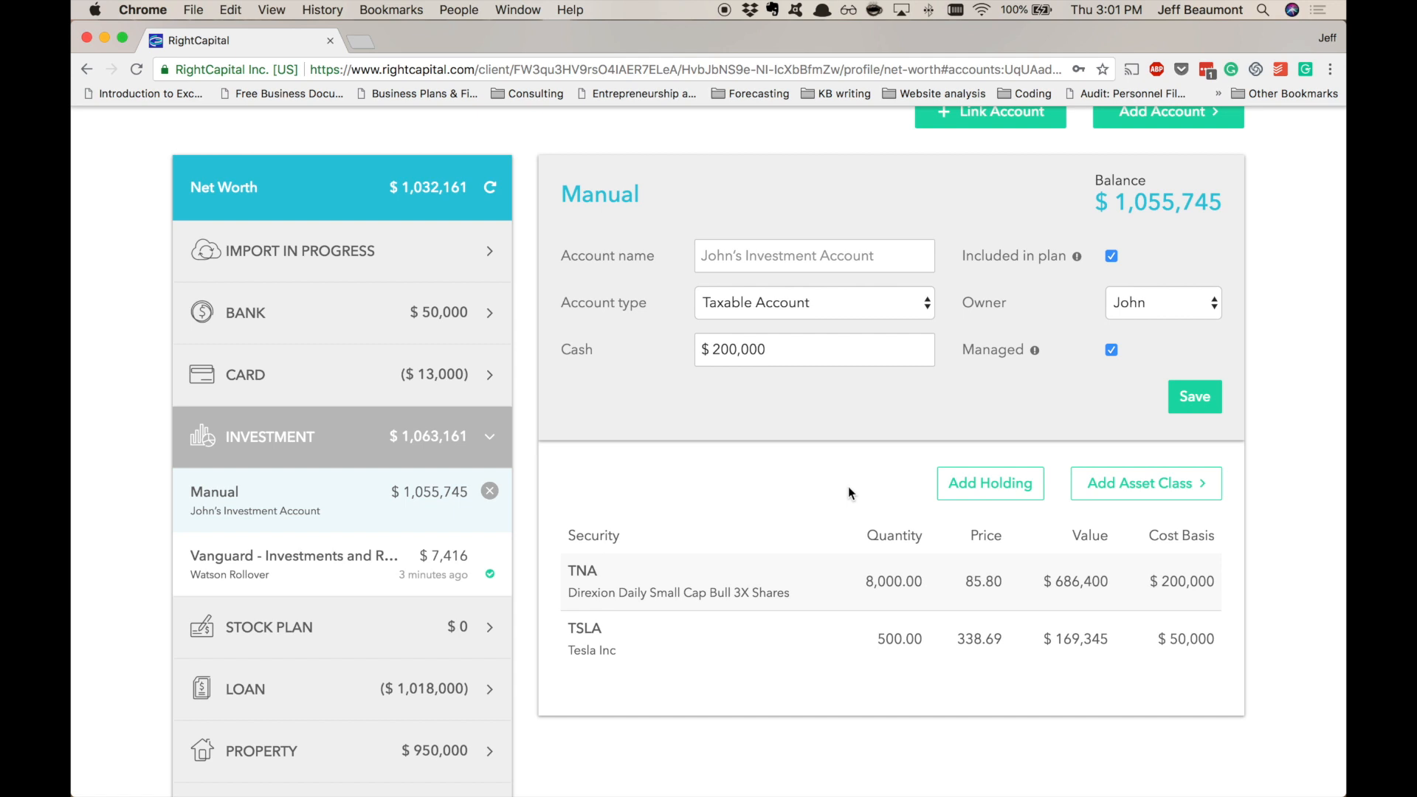
pyautogui.scroll(3, 848, 486)
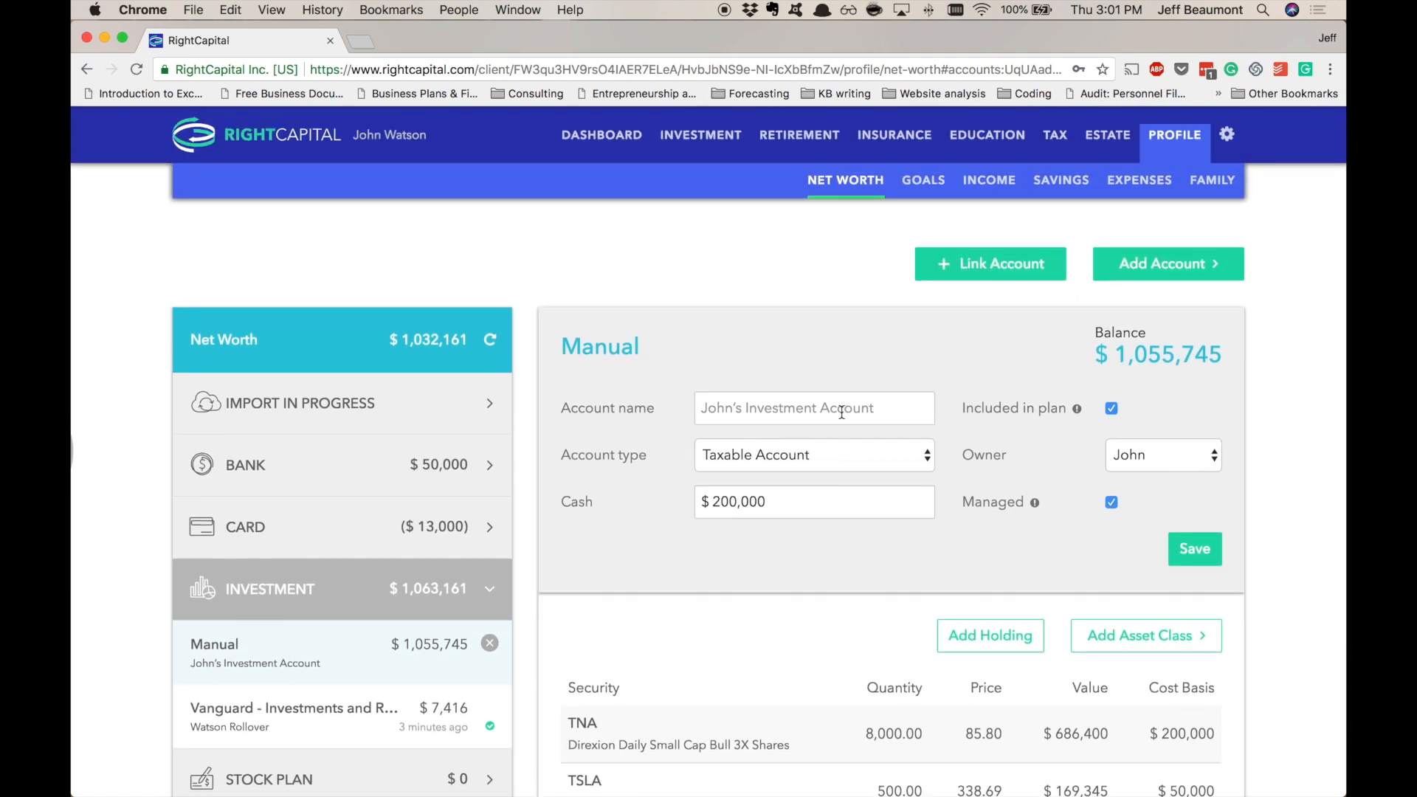
# - Search 'vanguard' to link, close the linking window, and refresh net worth to start the import
pyautogui.click(972, 263)
pyautogui.write('vanguard')
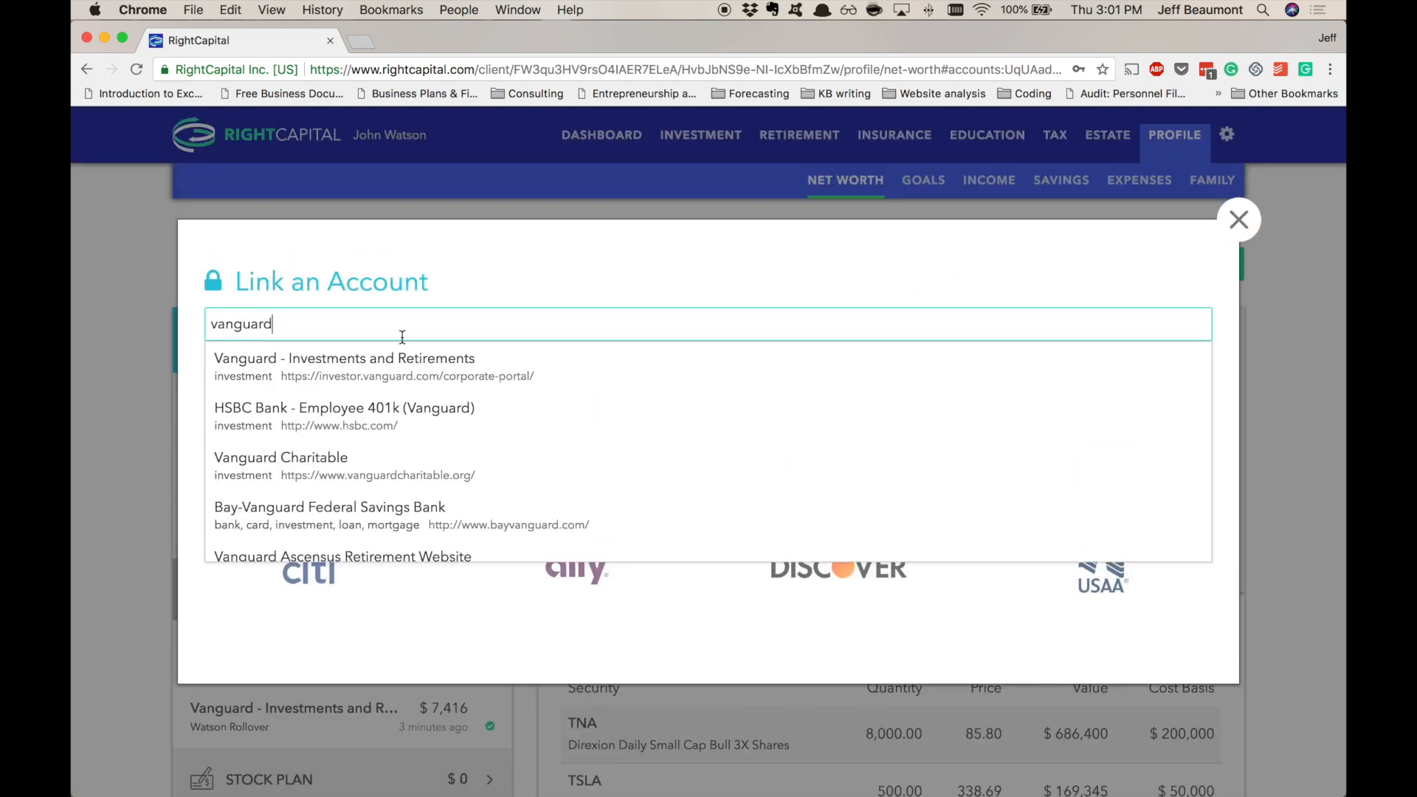
pyautogui.scroll(-5, 626, 540)
pyautogui.scroll(5, 626, 539)
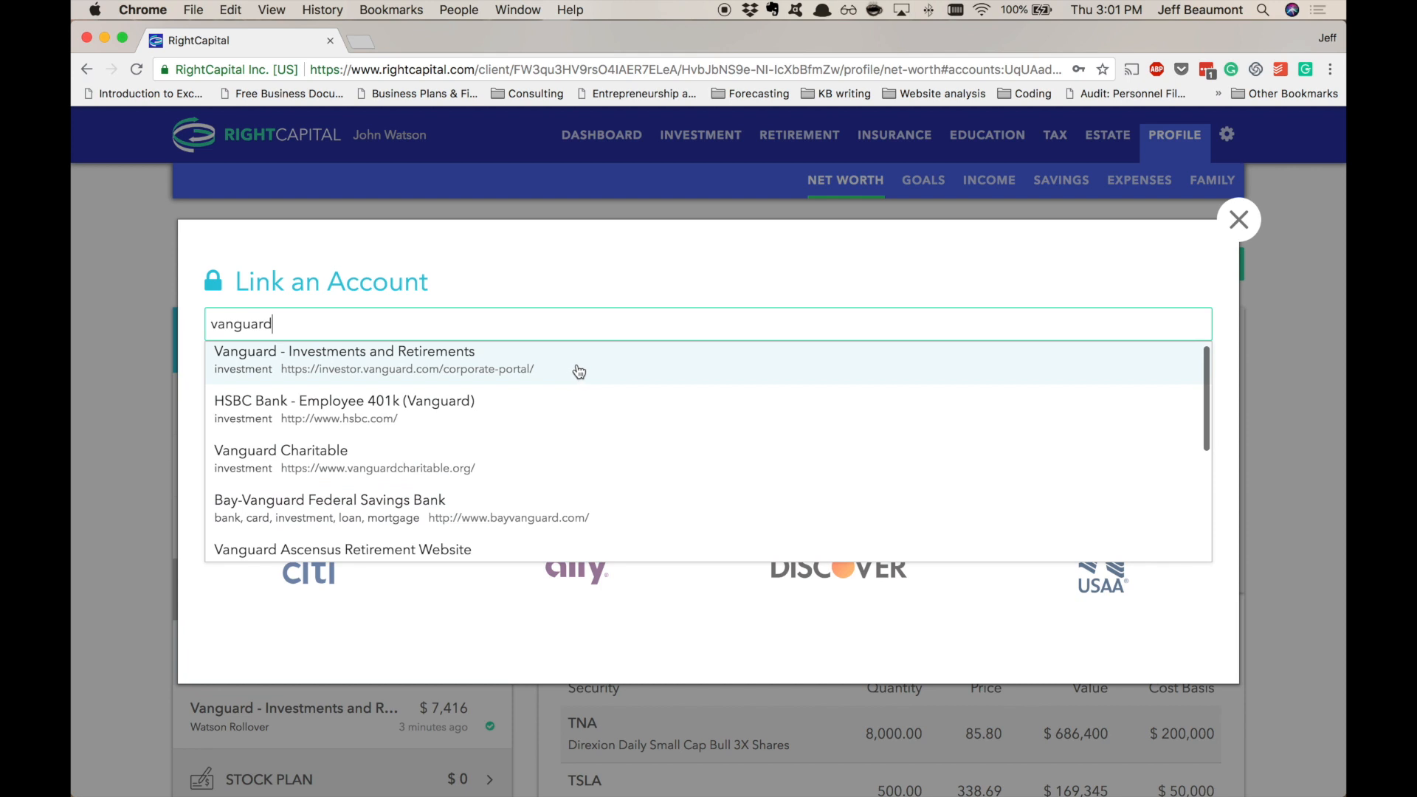
pyautogui.scroll(1, 578, 372)
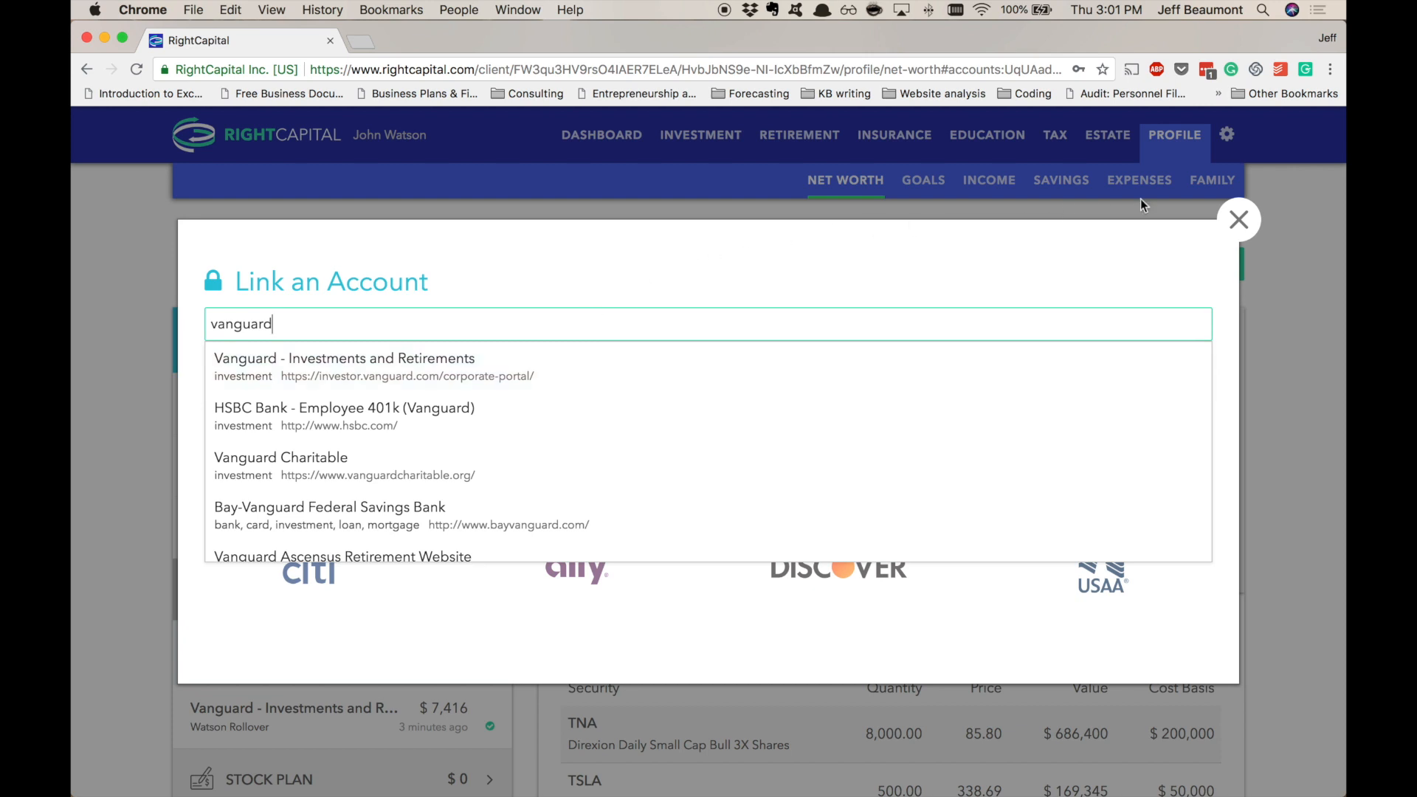
pyautogui.click(1240, 219)
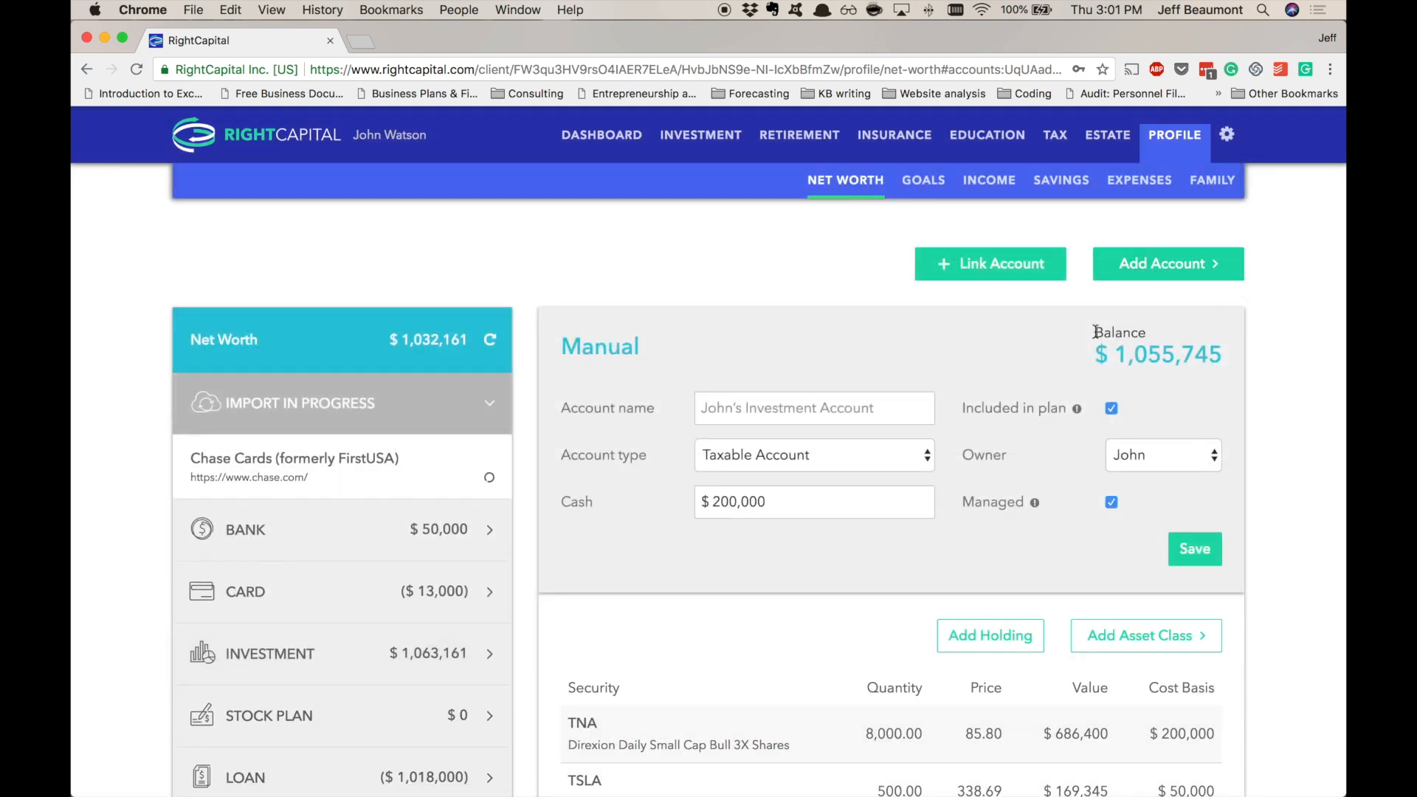
pyautogui.click(490, 342)
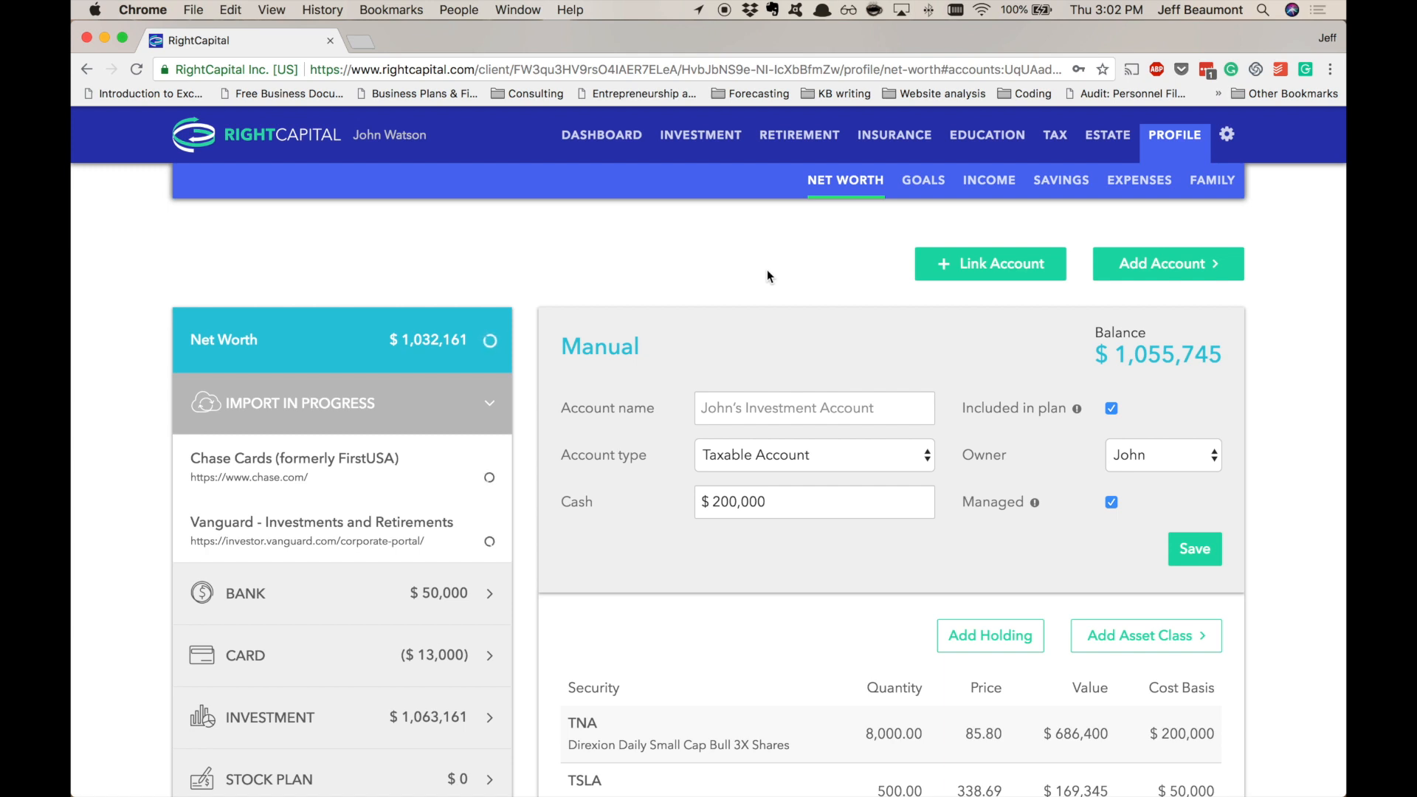
# - Add a manual Bank account with a 5,000 balance and save it
pyautogui.click(1152, 273)
pyautogui.click(1147, 295)
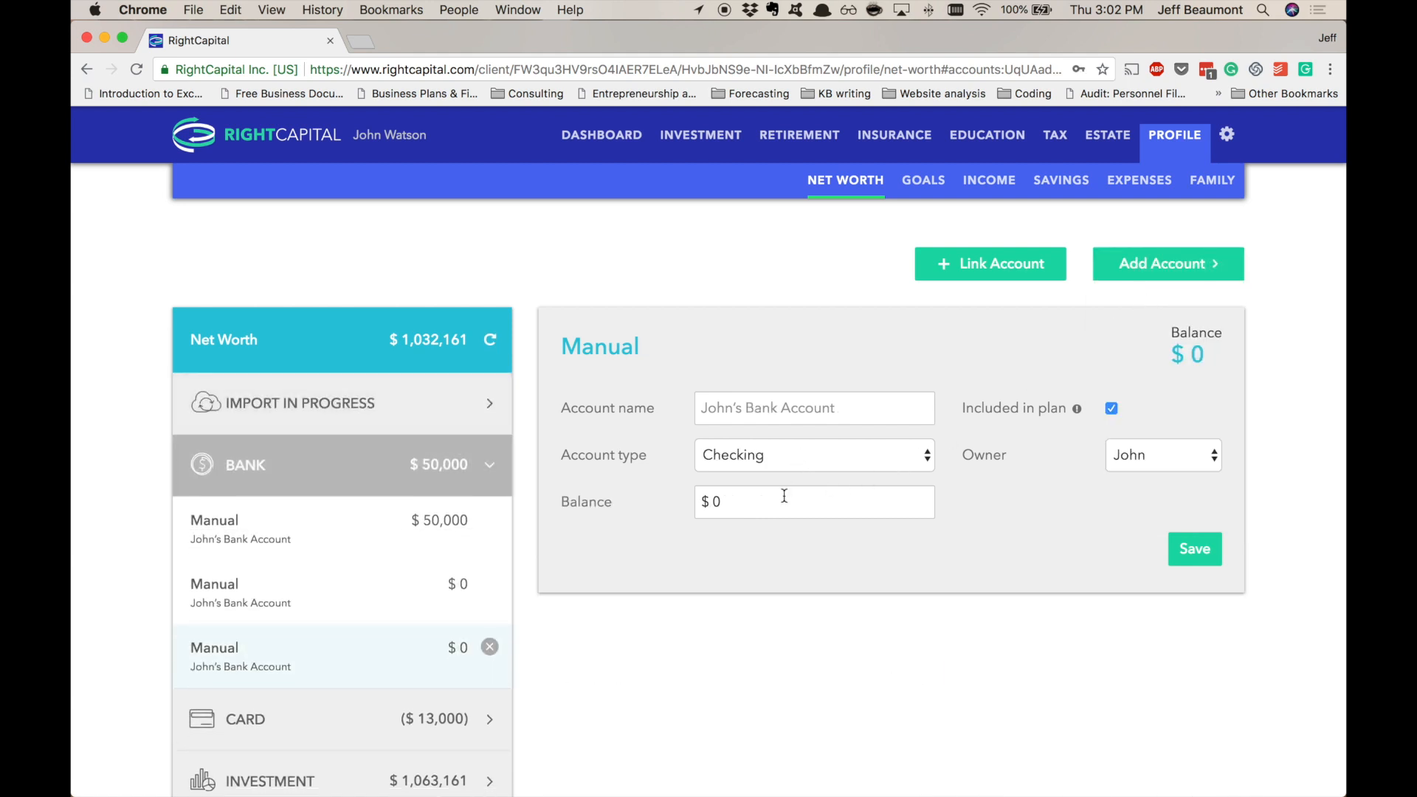
pyautogui.click(744, 508)
pyautogui.write('5,000')
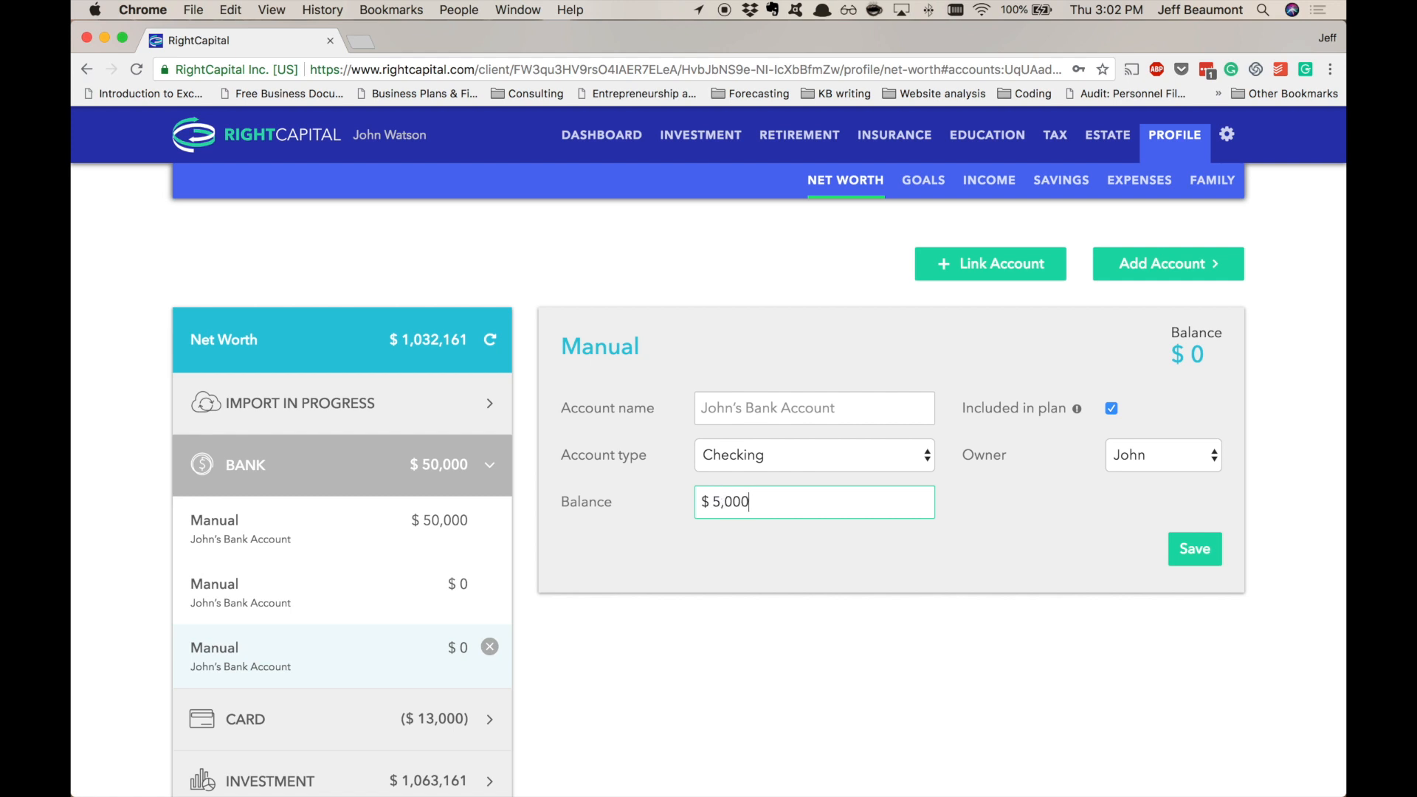
pyautogui.click(1192, 553)
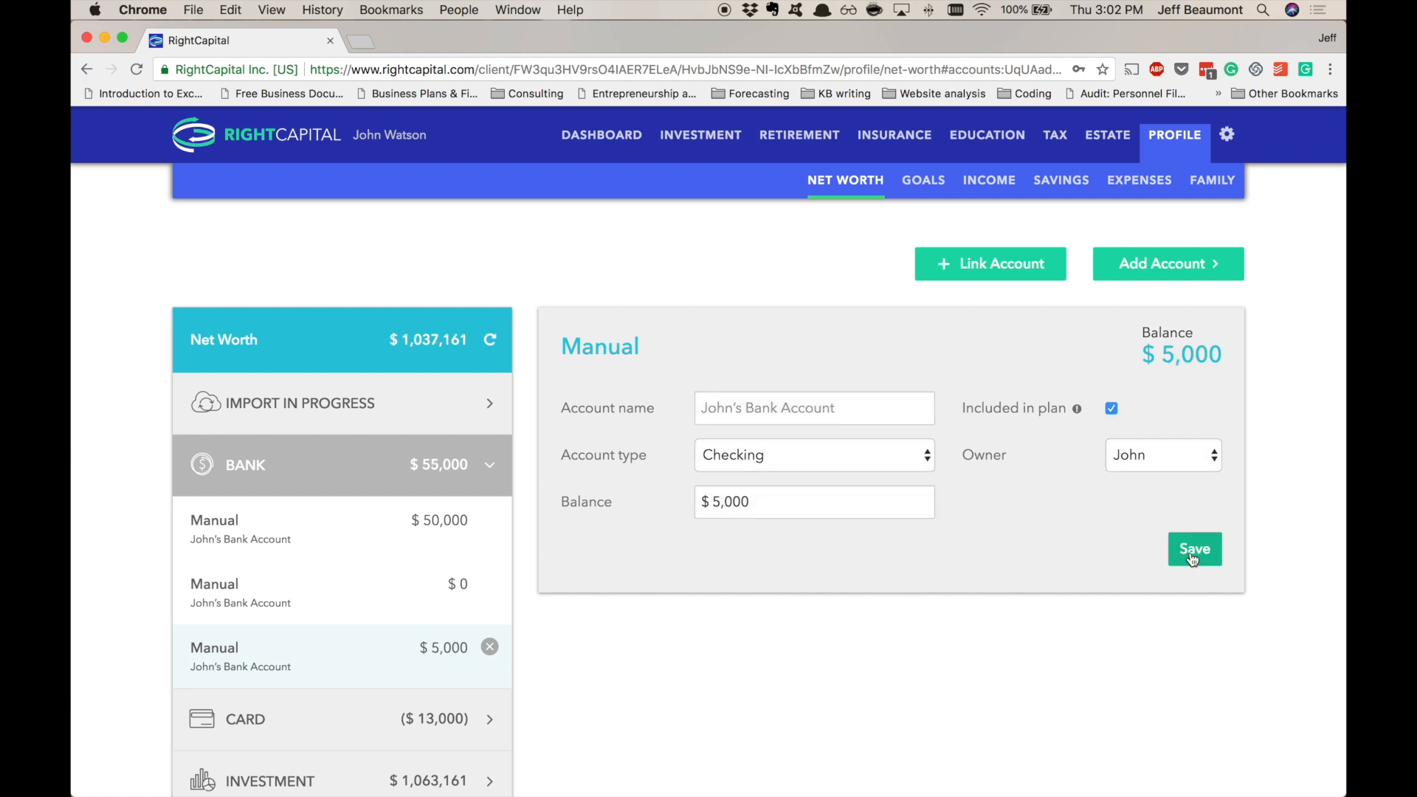